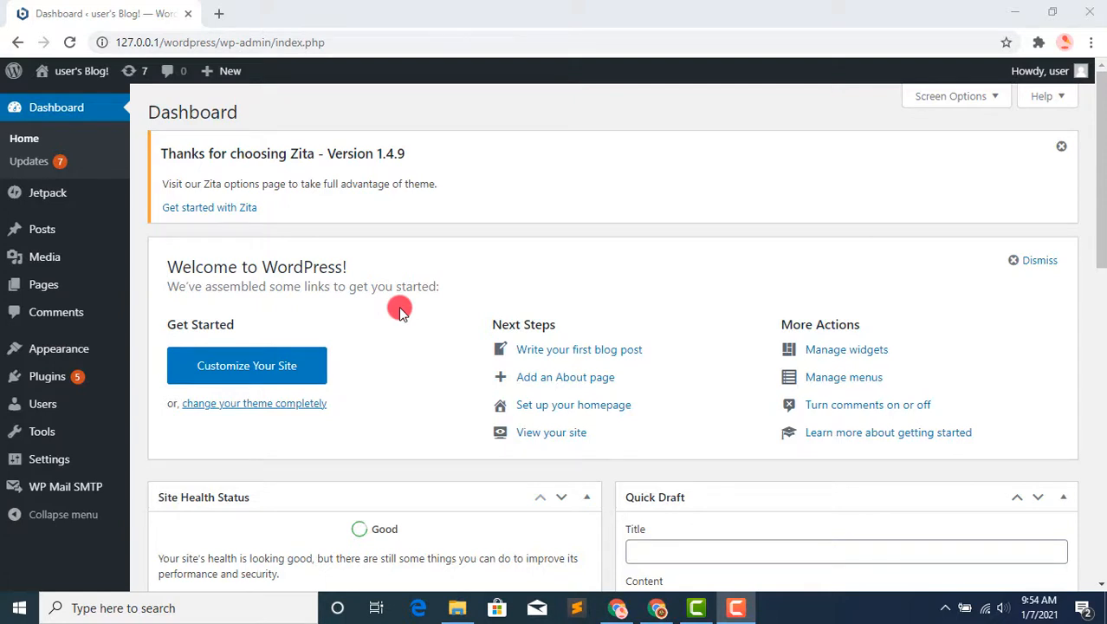
Step: Open the site's Themes page and look through the installed themes
{"action": "mouse_move", "coordinate": [104, 349]}
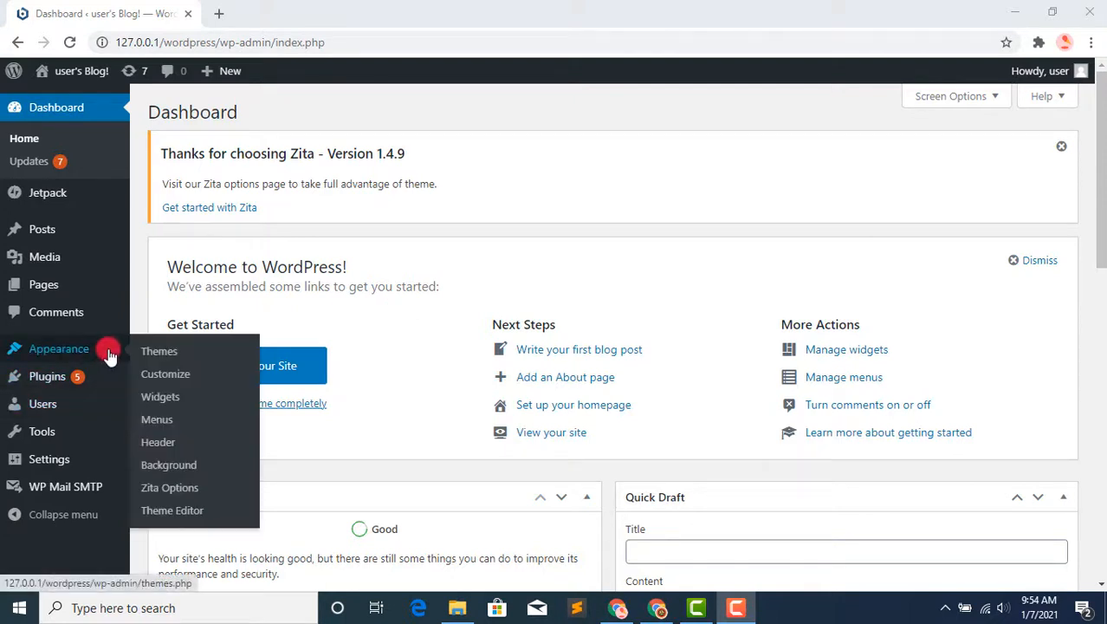
{"action": "left_click", "coordinate": [158, 351]}
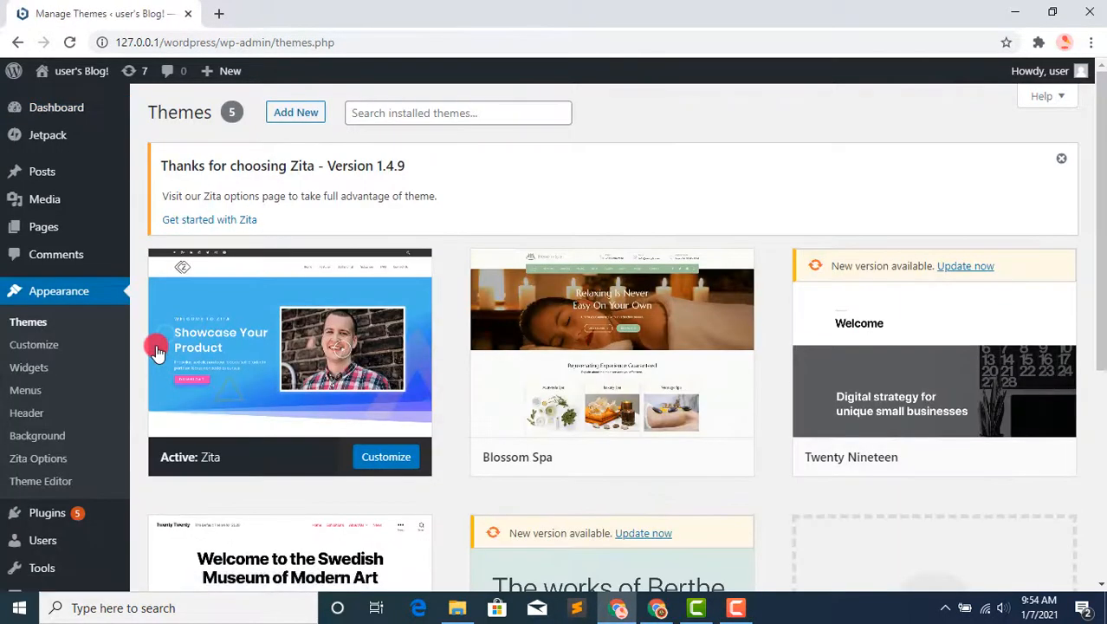
{"action": "scroll", "coordinate": [1026, 227], "scroll_direction": "down", "scroll_amount": 3}
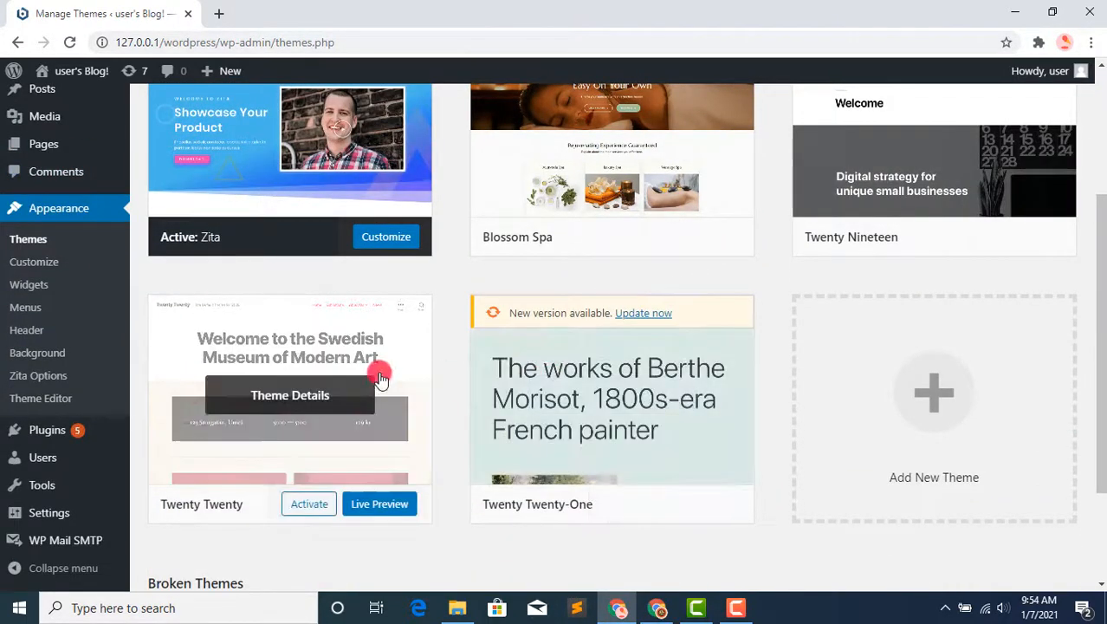
{"action": "scroll", "coordinate": [1101, 326], "scroll_direction": "down", "scroll_amount": 1}
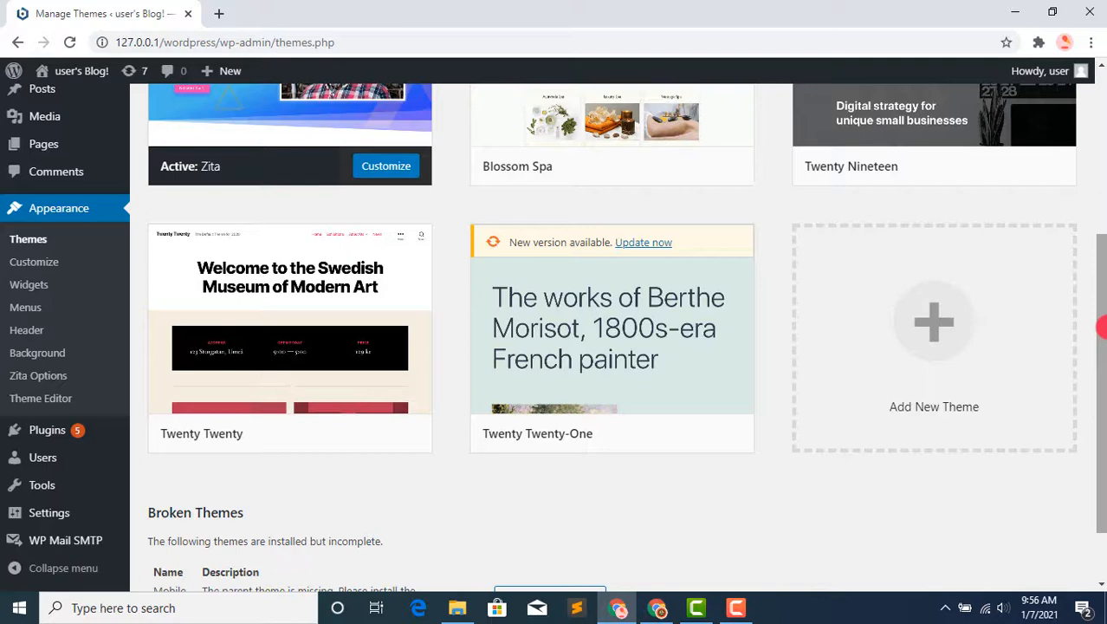
{"action": "left_click_drag", "start_coordinate": [1100, 286], "coordinate": [1101, 67]}
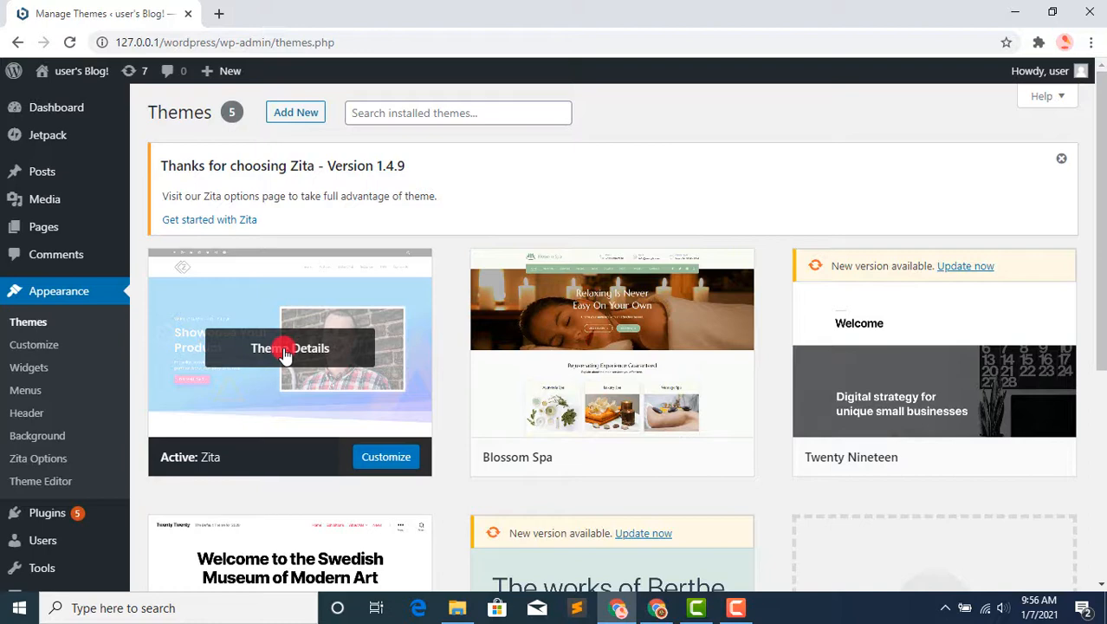
Step: Open the page for adding new themes and browse the Featured and Popular themes
{"action": "left_click", "coordinate": [308, 115]}
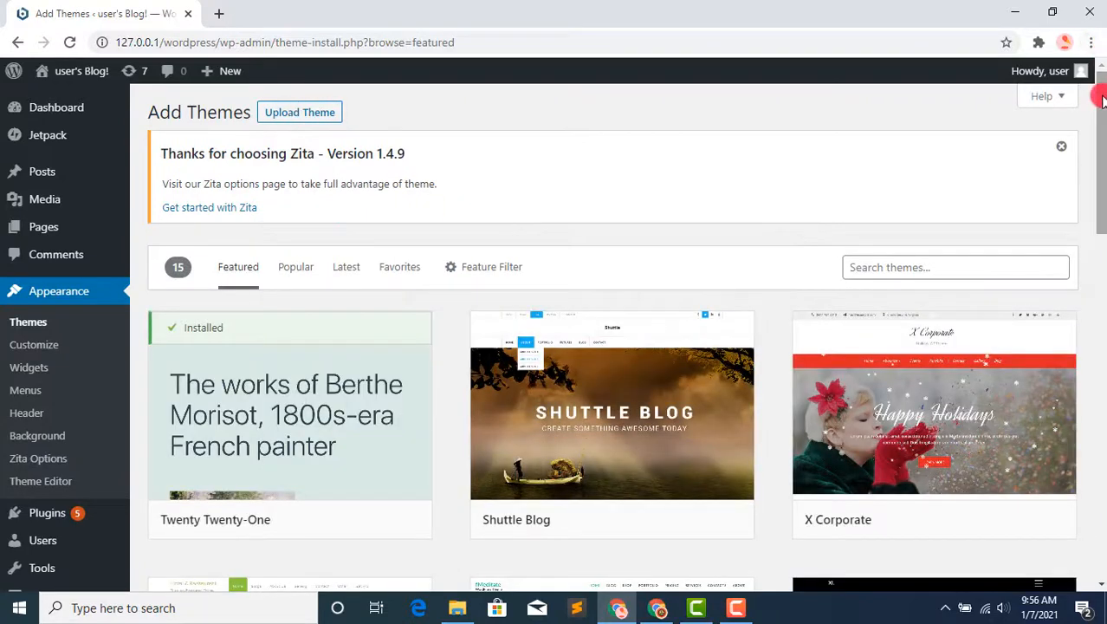
{"action": "left_click_drag", "start_coordinate": [1103, 99], "coordinate": [1102, 334]}
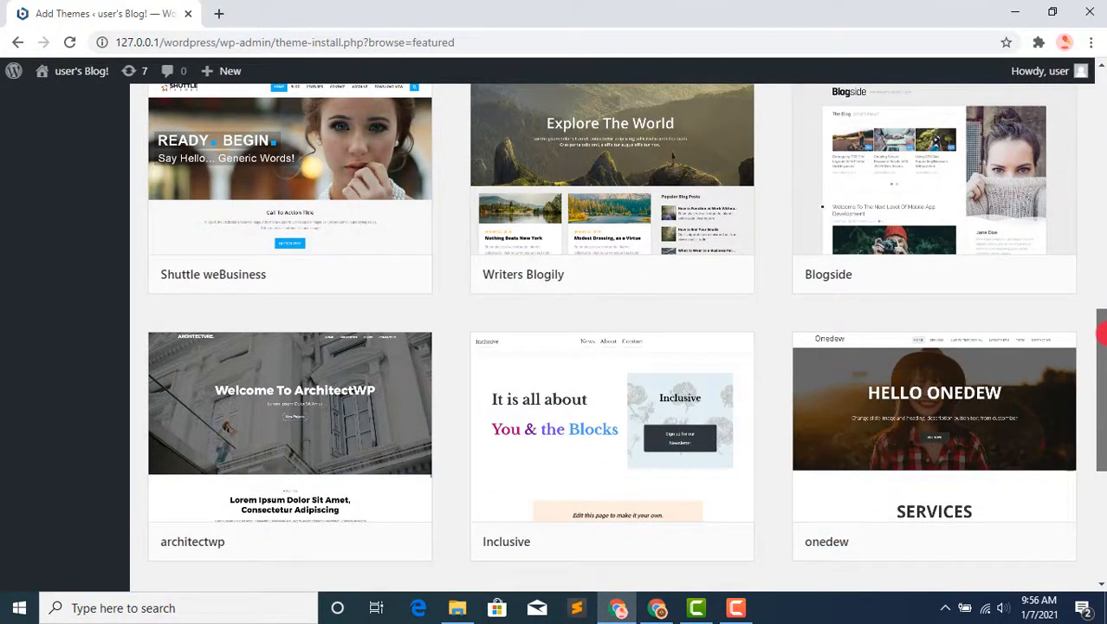
{"action": "left_click_drag", "start_coordinate": [1102, 334], "coordinate": [1102, 117]}
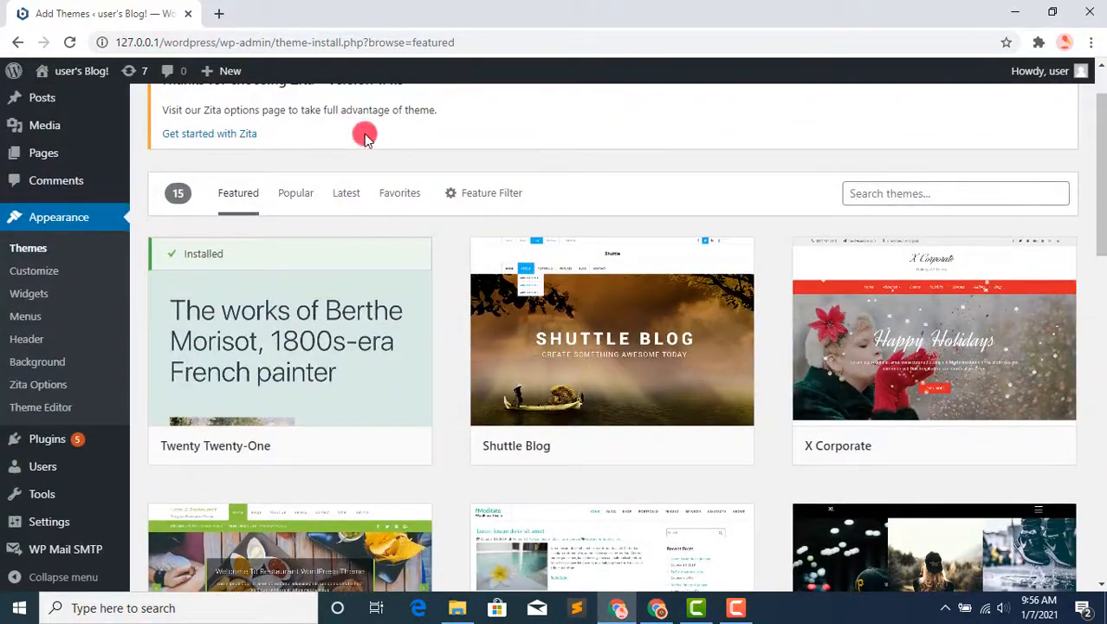
{"action": "left_click", "coordinate": [298, 205]}
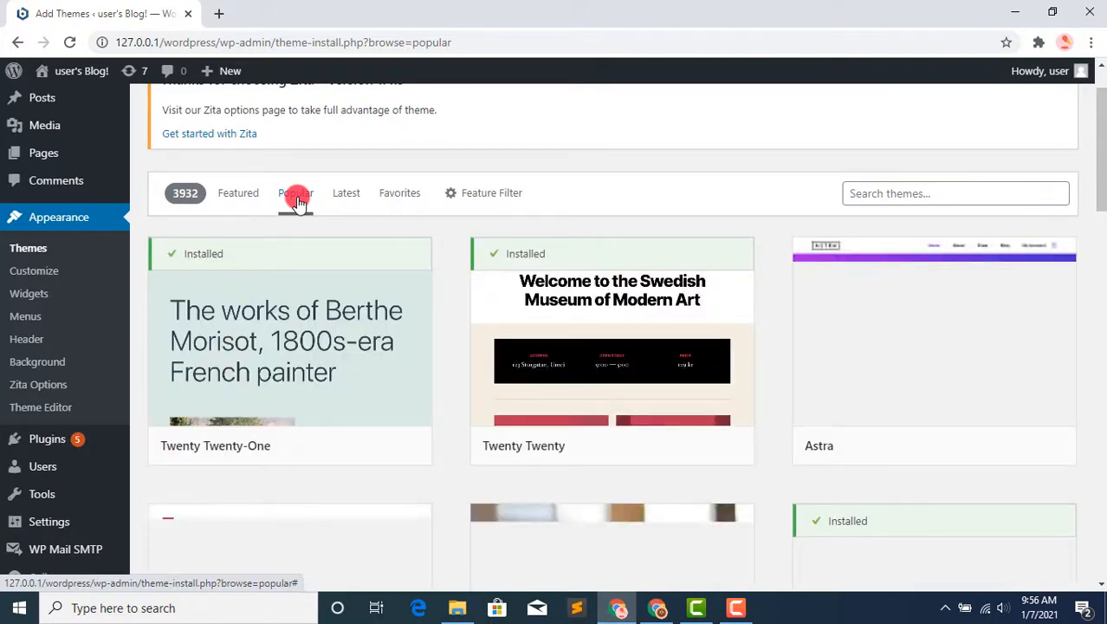
Step: Filter the available themes by the Blog subject and look through the matching themes
{"action": "left_click", "coordinate": [496, 199]}
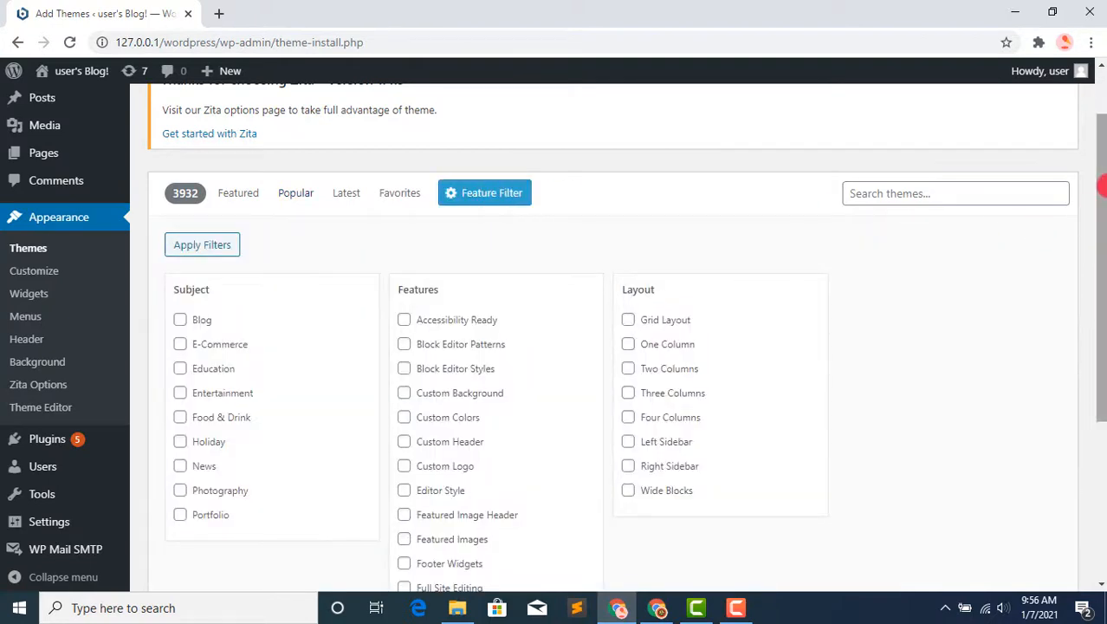
{"action": "scroll", "coordinate": [1100, 242], "scroll_direction": "down", "scroll_amount": 2}
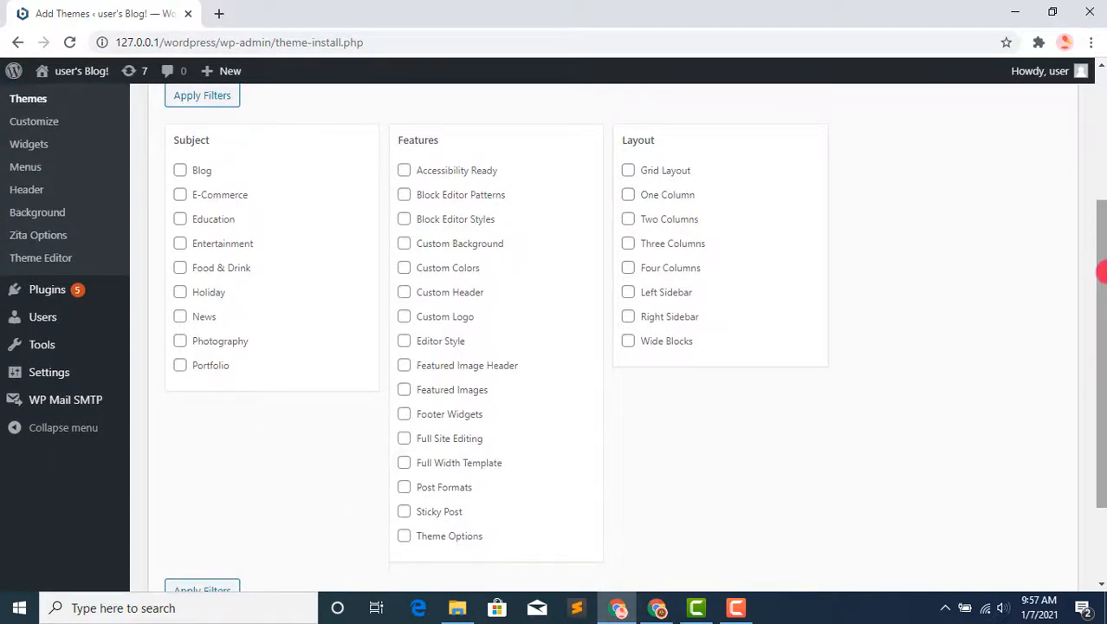
{"action": "left_click", "coordinate": [182, 174]}
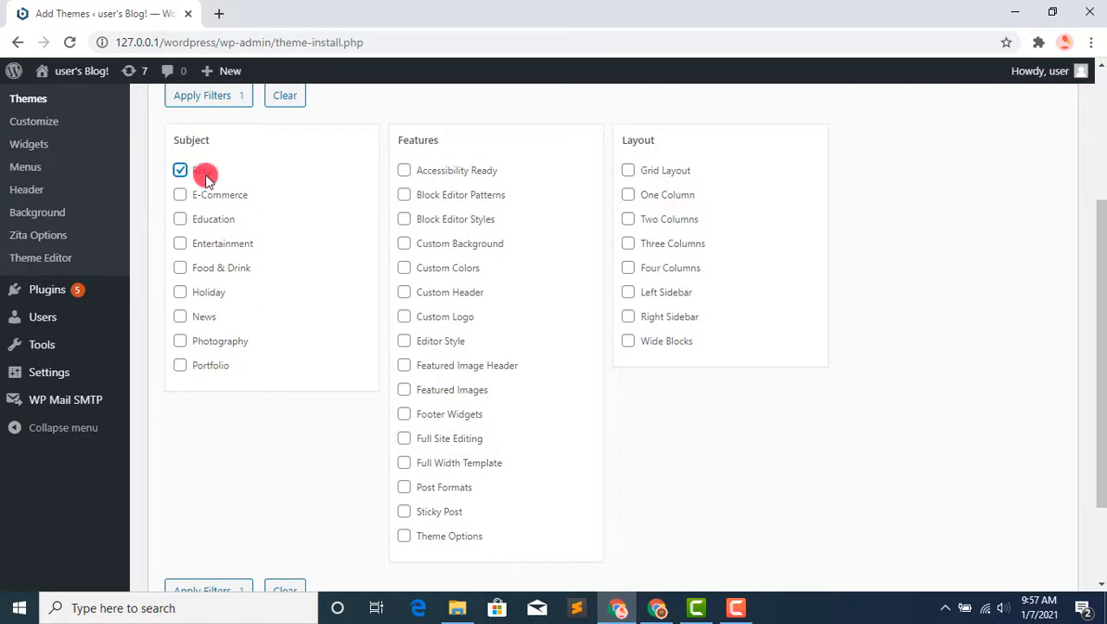
{"action": "left_click", "coordinate": [234, 105]}
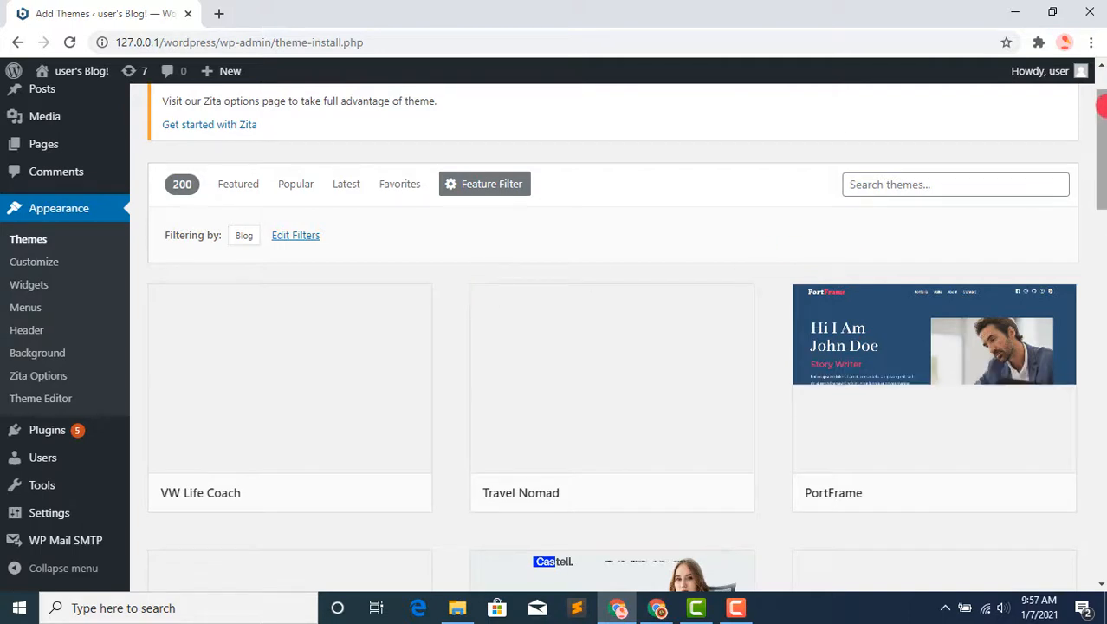
{"action": "left_click_drag", "start_coordinate": [1100, 117], "coordinate": [1101, 167]}
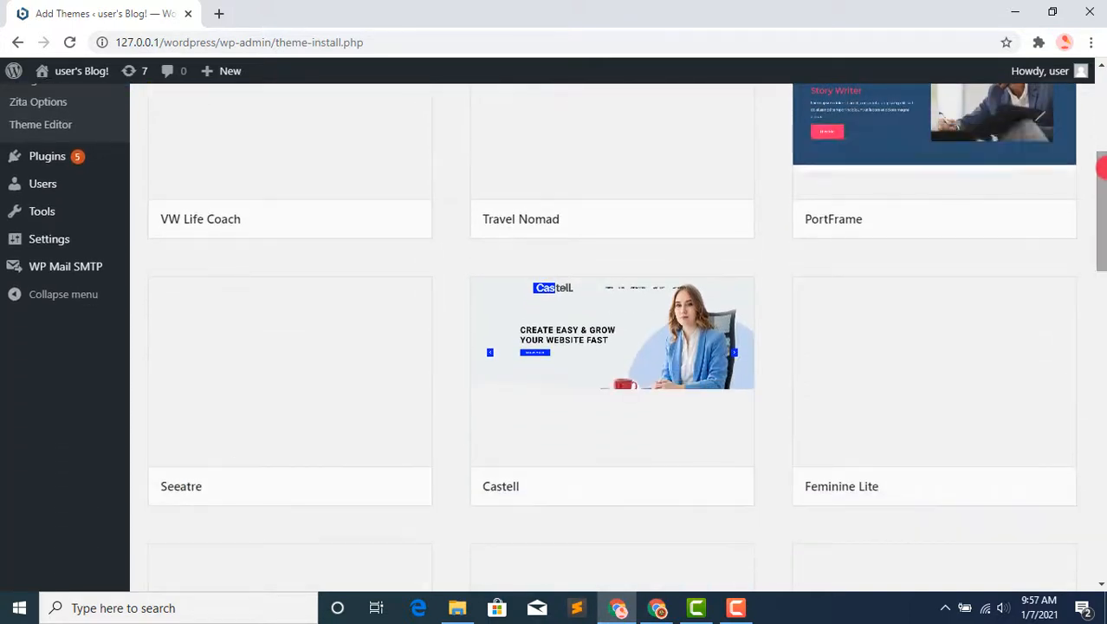
{"action": "left_click_drag", "start_coordinate": [1101, 167], "coordinate": [1100, 113]}
Step: Preview the Travel Nomad theme, read its description and open the Blog page of its demo
{"action": "mouse_move", "coordinate": [939, 334]}
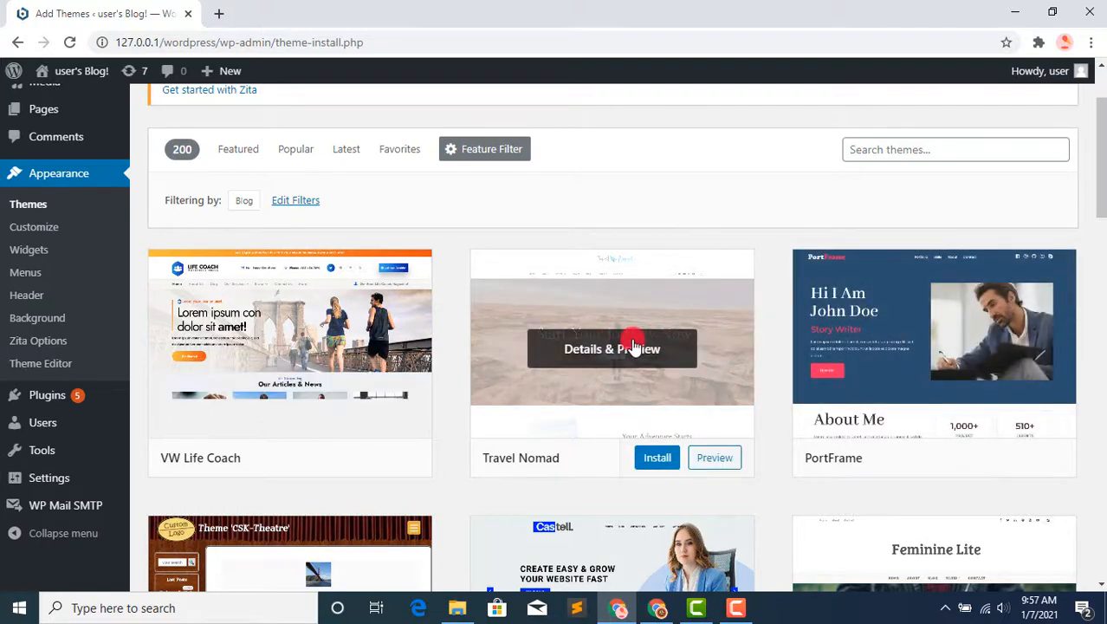
{"action": "left_click", "coordinate": [630, 349]}
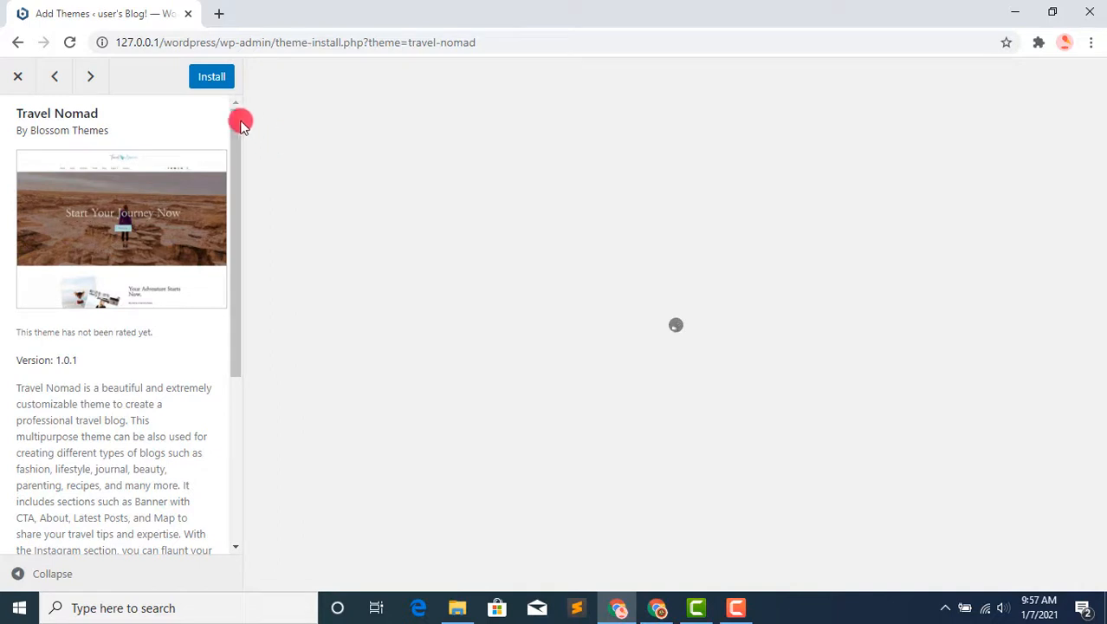
{"action": "left_click_drag", "start_coordinate": [235, 116], "coordinate": [240, 330]}
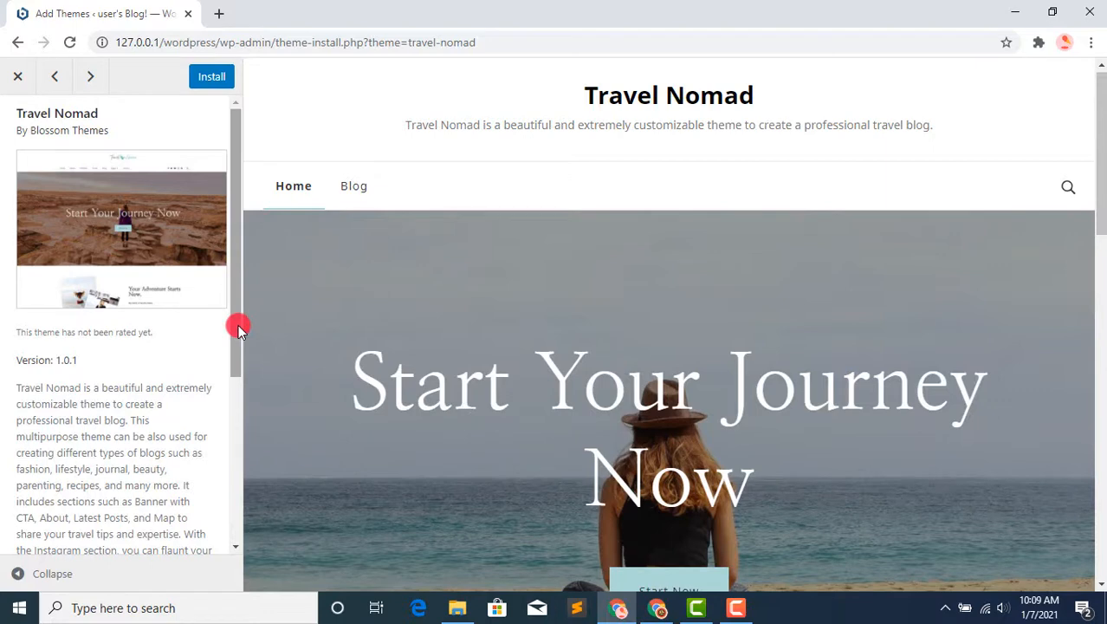
{"action": "left_click", "coordinate": [364, 196]}
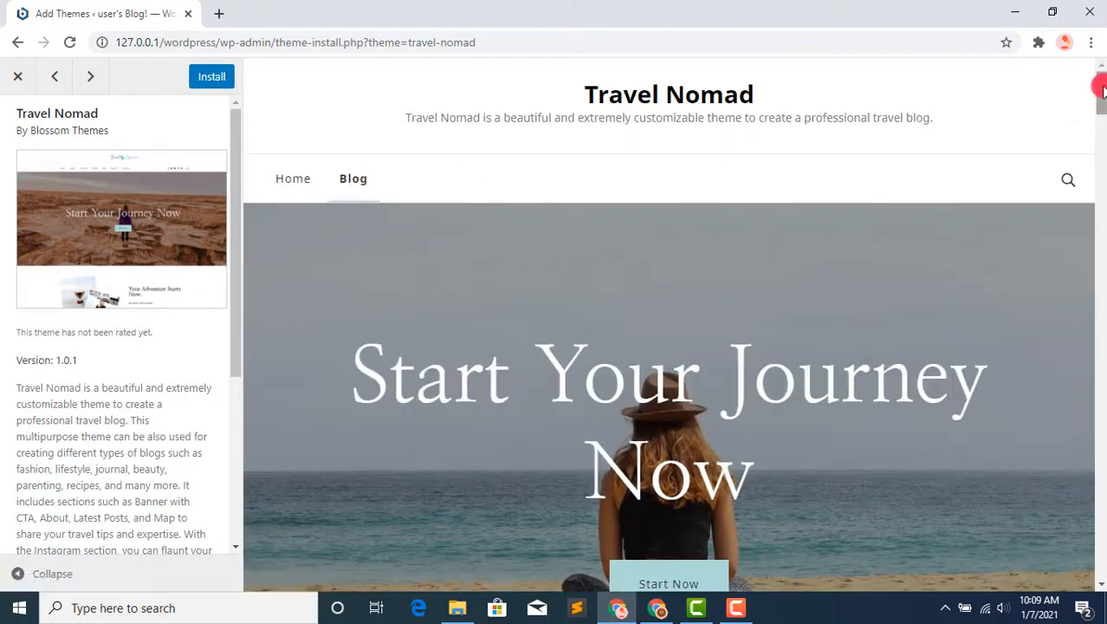
{"action": "left_click_drag", "start_coordinate": [1101, 87], "coordinate": [1103, 45]}
Step: Leave the theme preview and go back to the list of Featured themes
{"action": "left_click", "coordinate": [17, 41]}
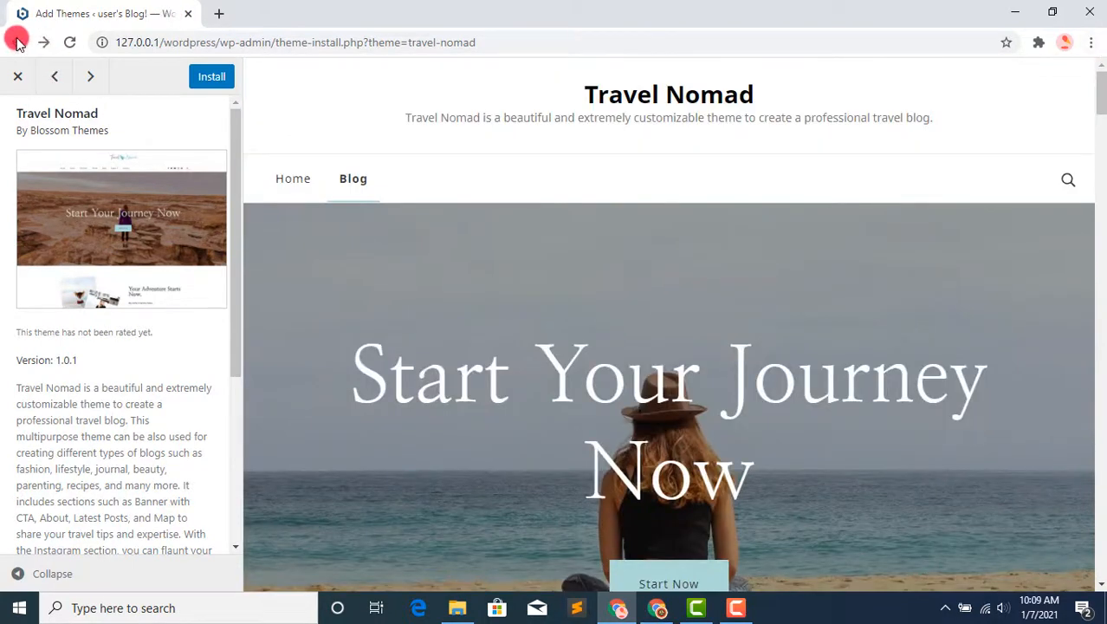
{"action": "left_click", "coordinate": [18, 42]}
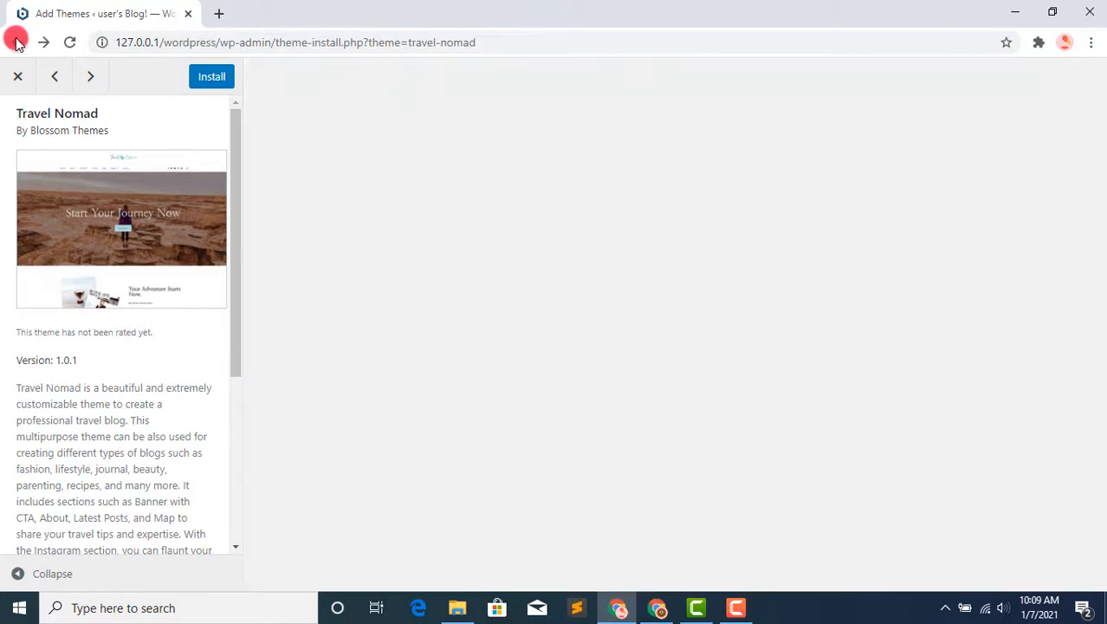
{"action": "left_click", "coordinate": [17, 42]}
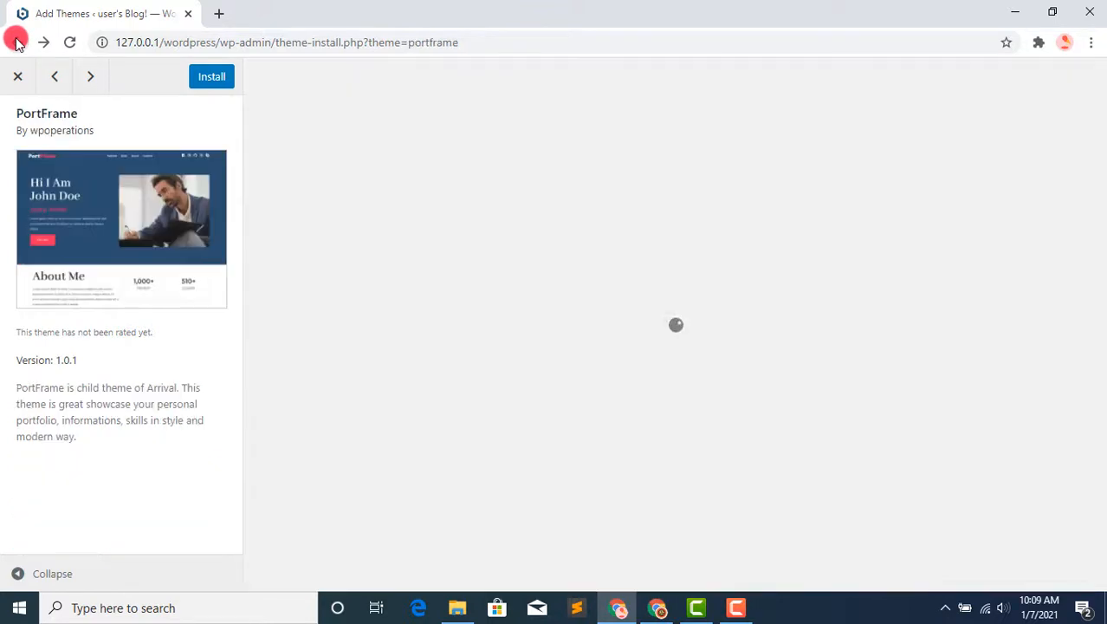
{"action": "left_click", "coordinate": [17, 41]}
{"action": "left_click", "coordinate": [17, 41]}
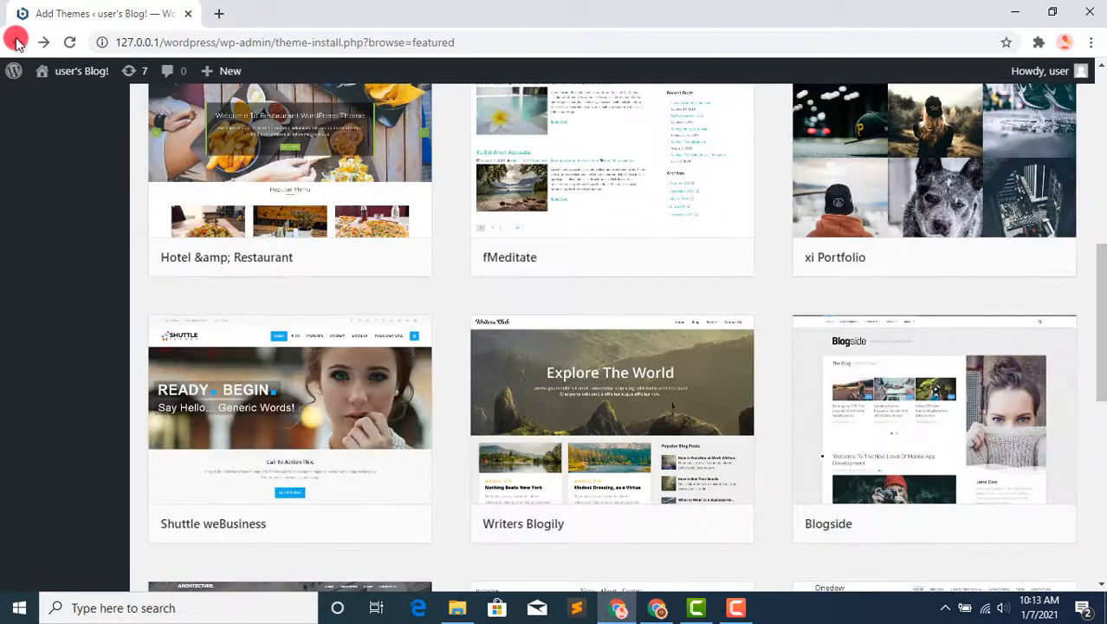
{"action": "left_click_drag", "start_coordinate": [1101, 327], "coordinate": [1092, 218]}
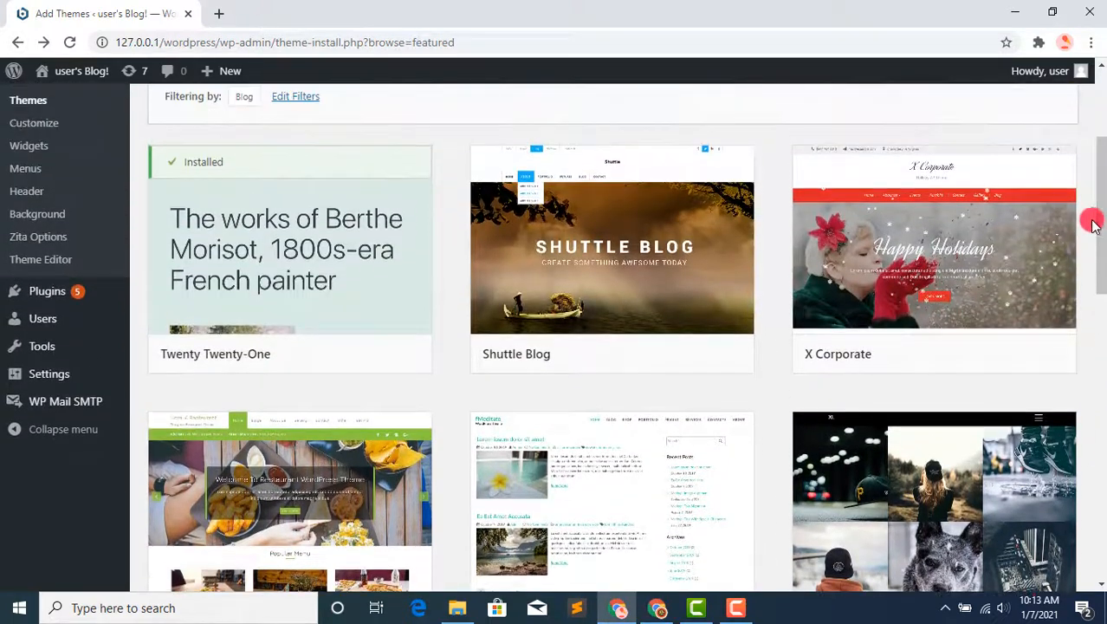
Step: Open the details and preview of the X Corporate theme and look over its demo home page
{"action": "mouse_move", "coordinate": [890, 277]}
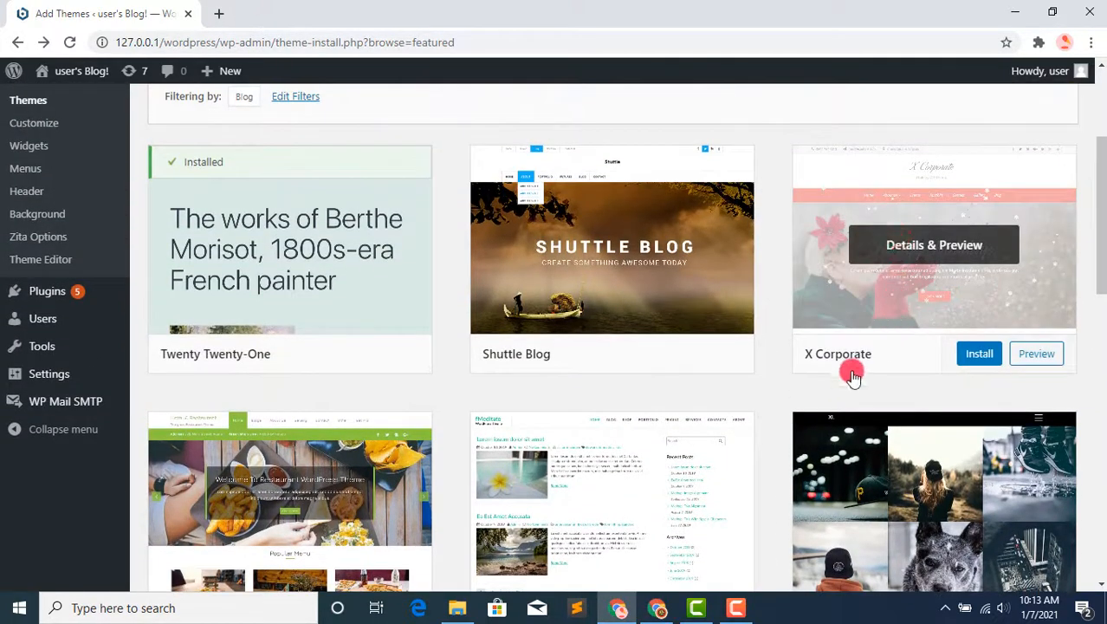
{"action": "left_click", "coordinate": [916, 247]}
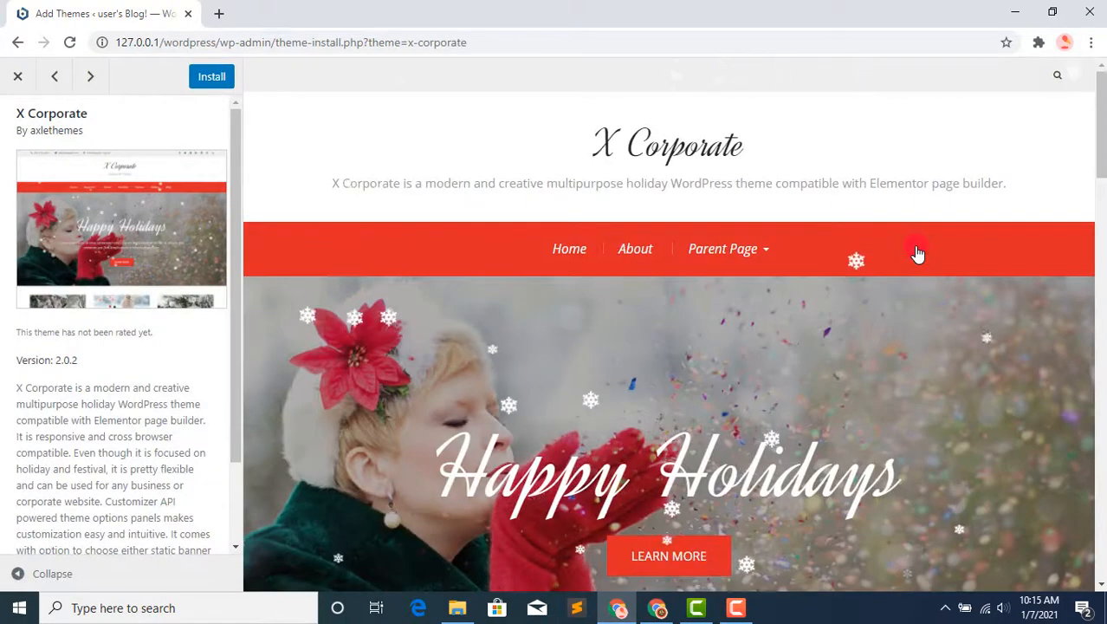
{"action": "left_click_drag", "start_coordinate": [1100, 152], "coordinate": [1073, 159]}
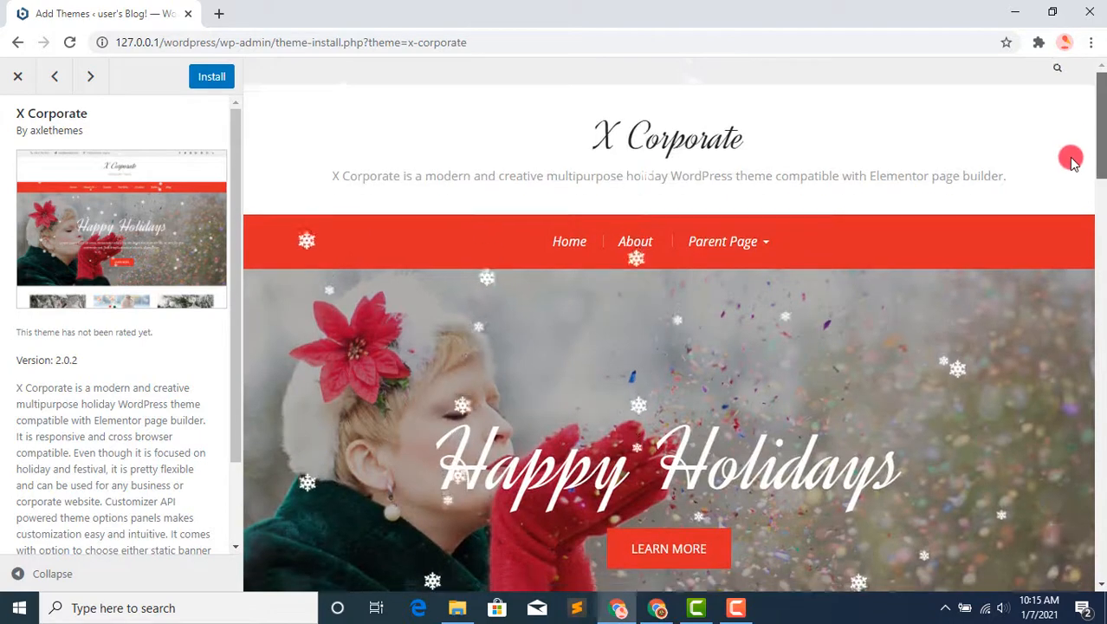
{"action": "left_click", "coordinate": [708, 478]}
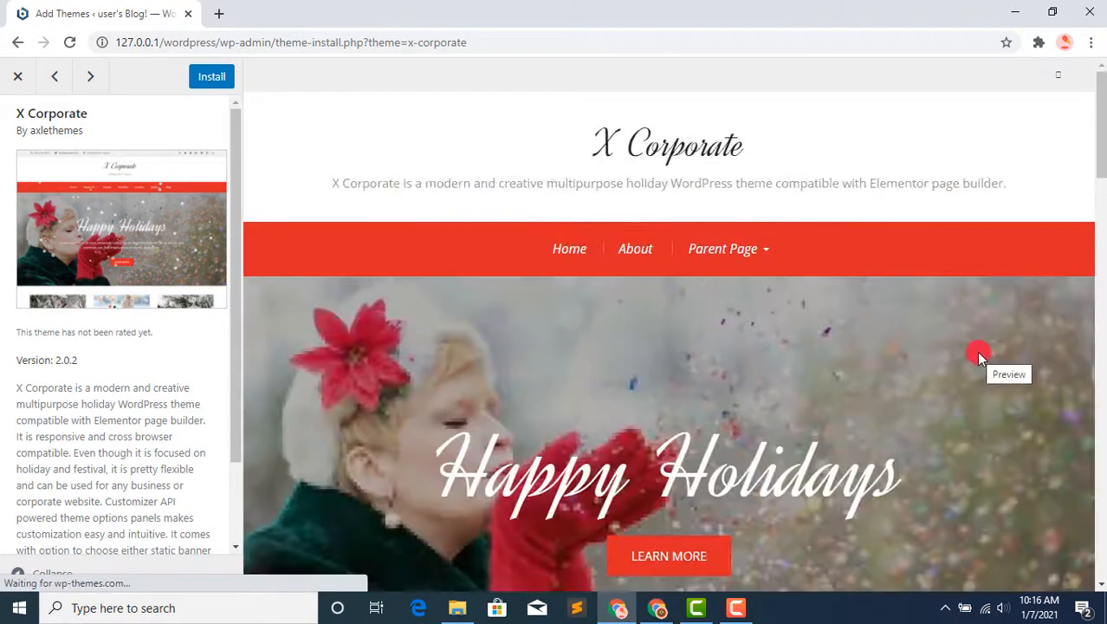
{"action": "left_click_drag", "start_coordinate": [1102, 144], "coordinate": [1104, 10]}
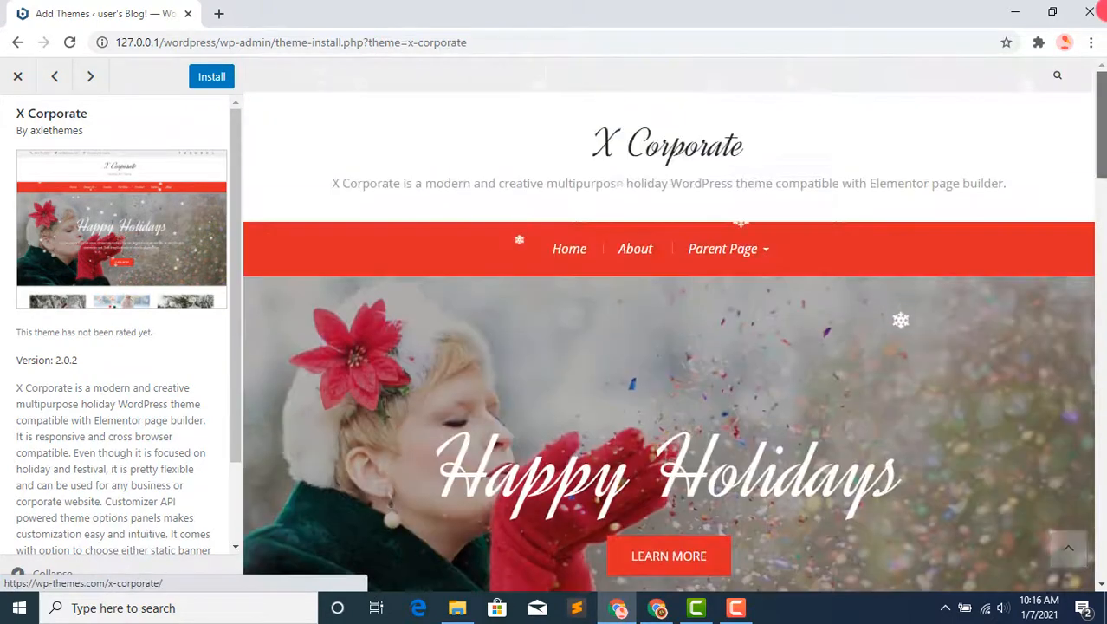
Step: View the About and Parent Page pages of the X Corporate demo and close the preview
{"action": "left_click", "coordinate": [636, 250]}
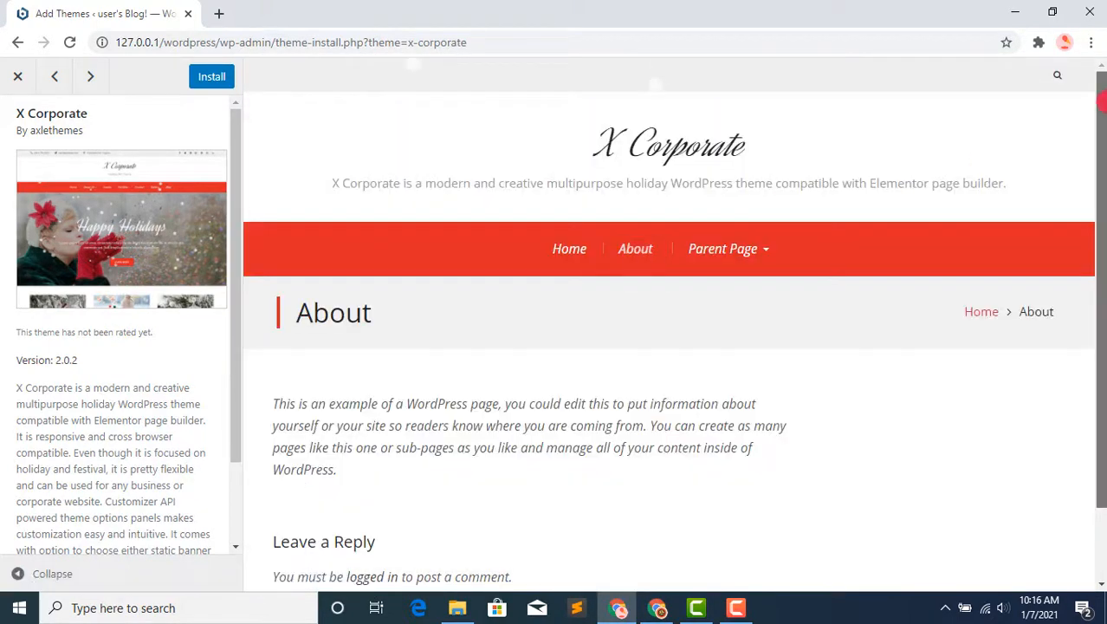
{"action": "scroll", "coordinate": [1102, 239], "scroll_direction": "down", "scroll_amount": 1}
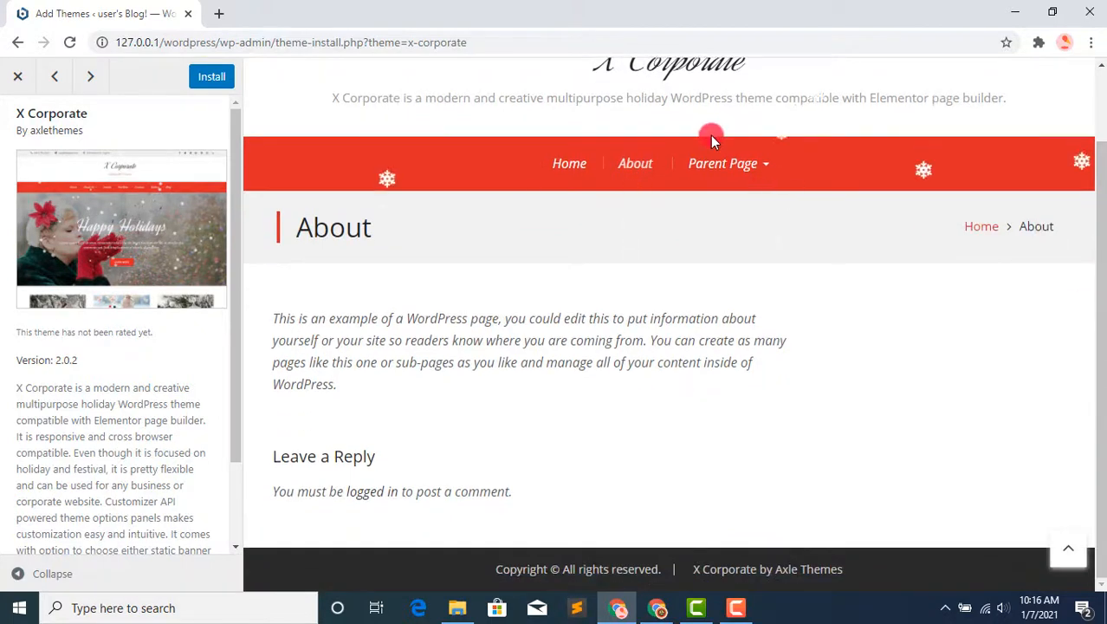
{"action": "left_click", "coordinate": [720, 165]}
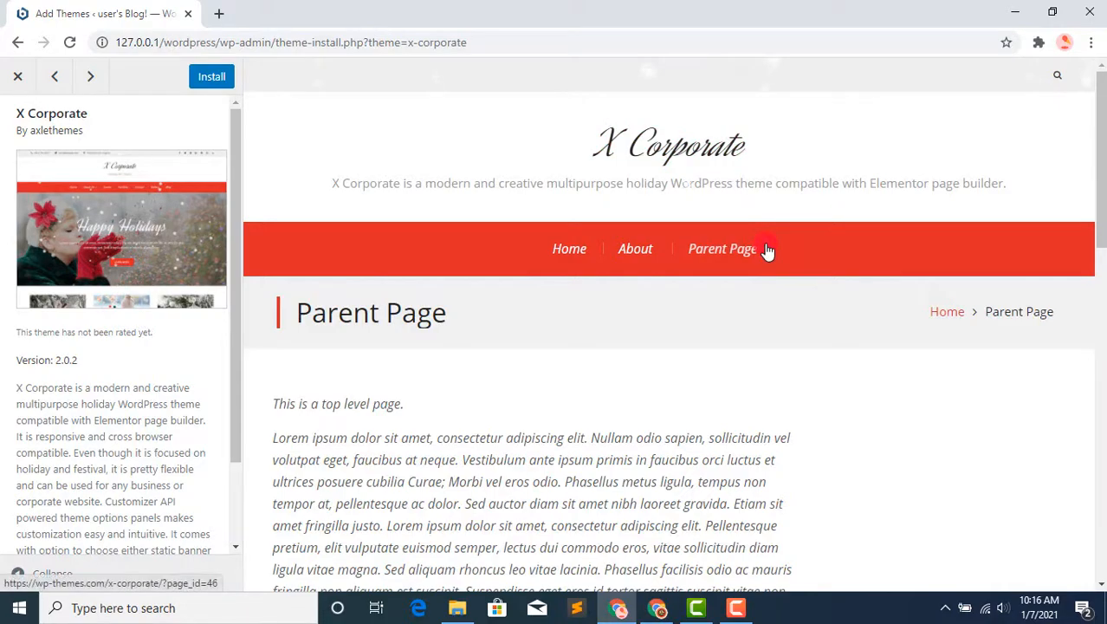
{"action": "left_click_drag", "start_coordinate": [1101, 147], "coordinate": [1090, 76]}
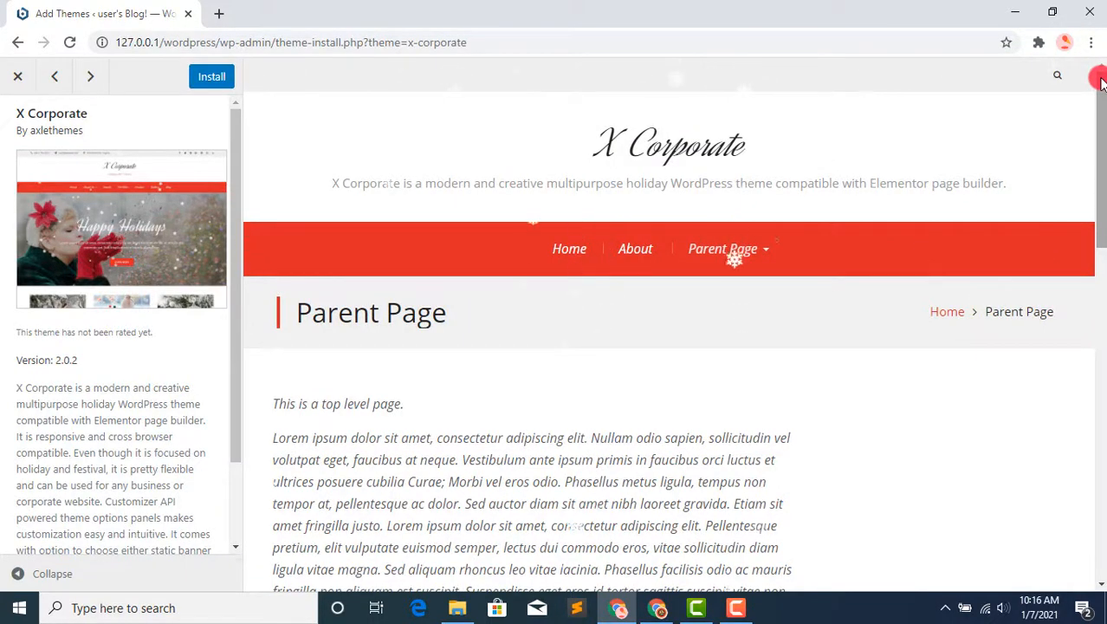
{"action": "left_click", "coordinate": [17, 76]}
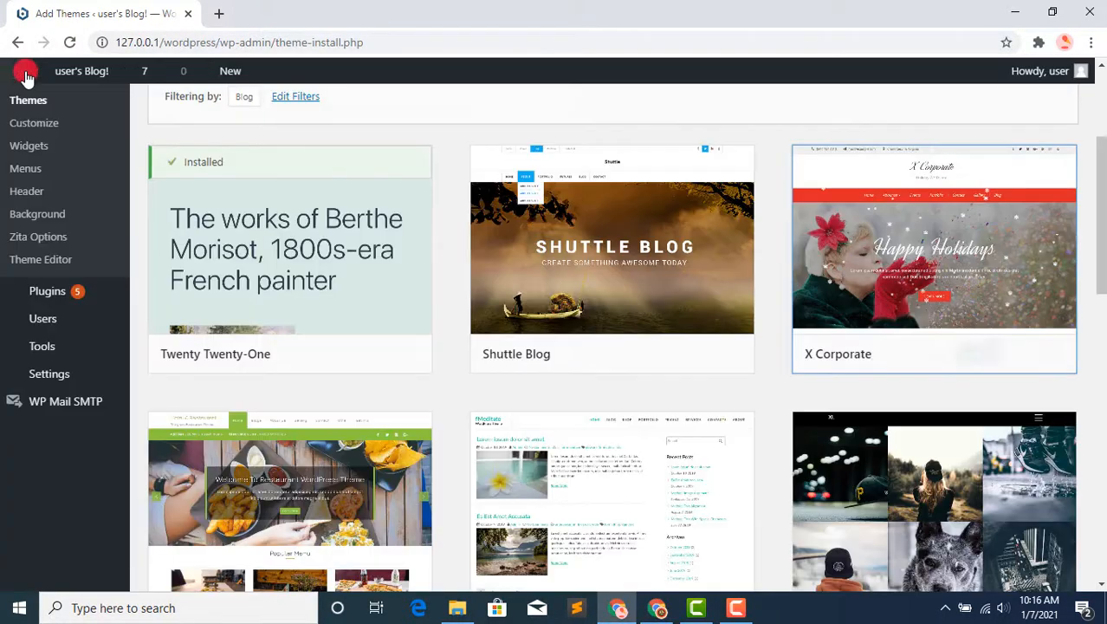
Step: Reopen the preview of the X Corporate theme from the theme list
{"action": "mouse_move", "coordinate": [26, 74]}
{"action": "mouse_move", "coordinate": [370, 222]}
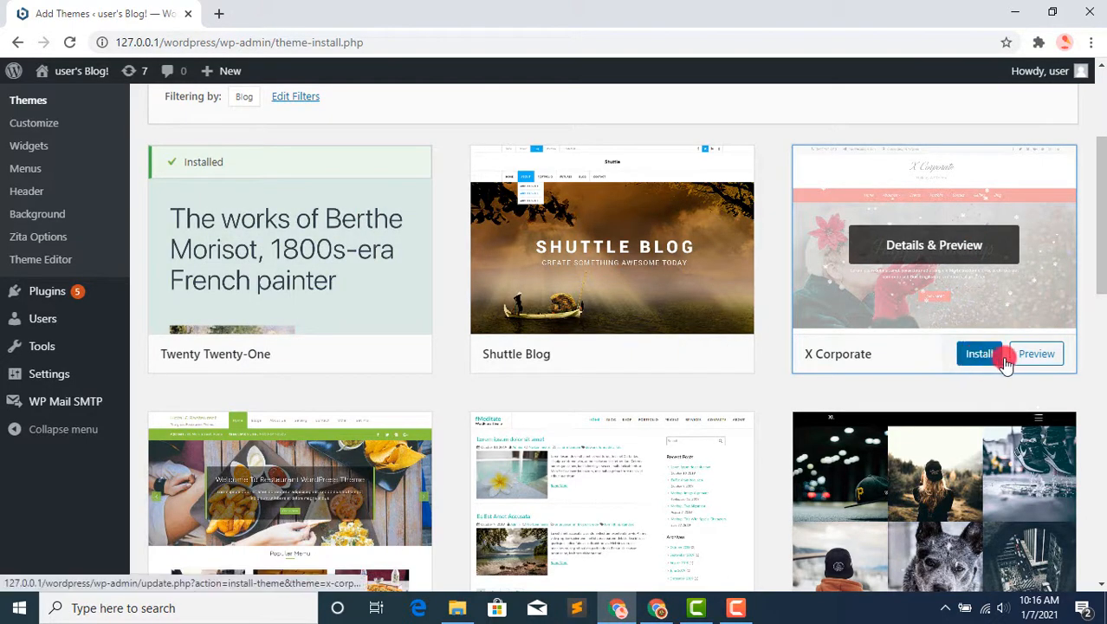
{"action": "left_click", "coordinate": [1033, 354]}
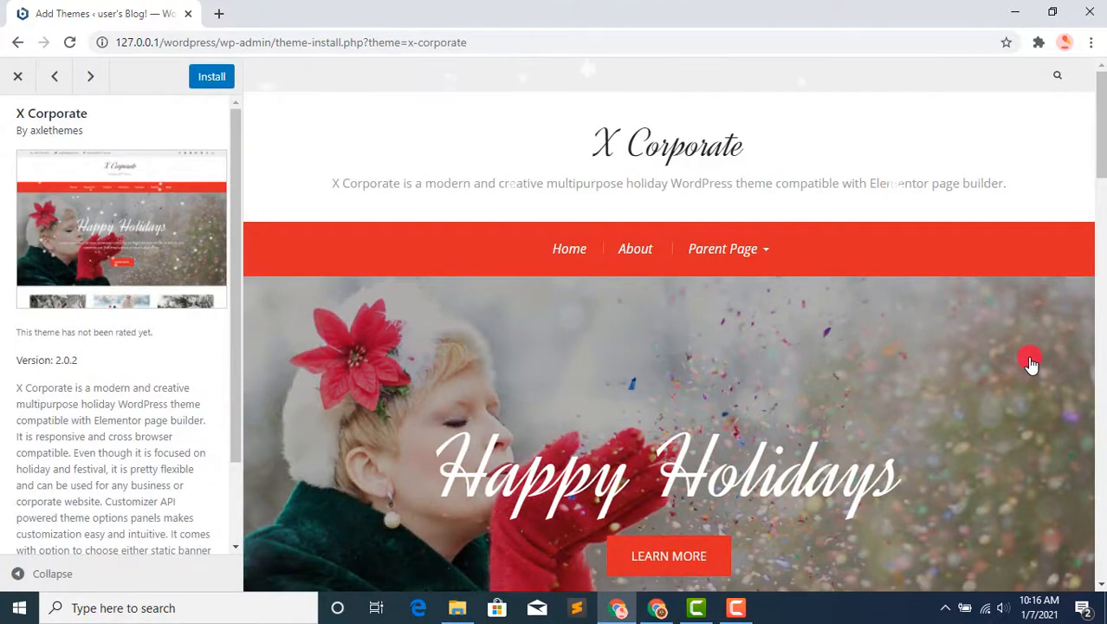
Step: Close the theme preview, then install X Corporate from the theme list and activate it
{"action": "left_click", "coordinate": [18, 75]}
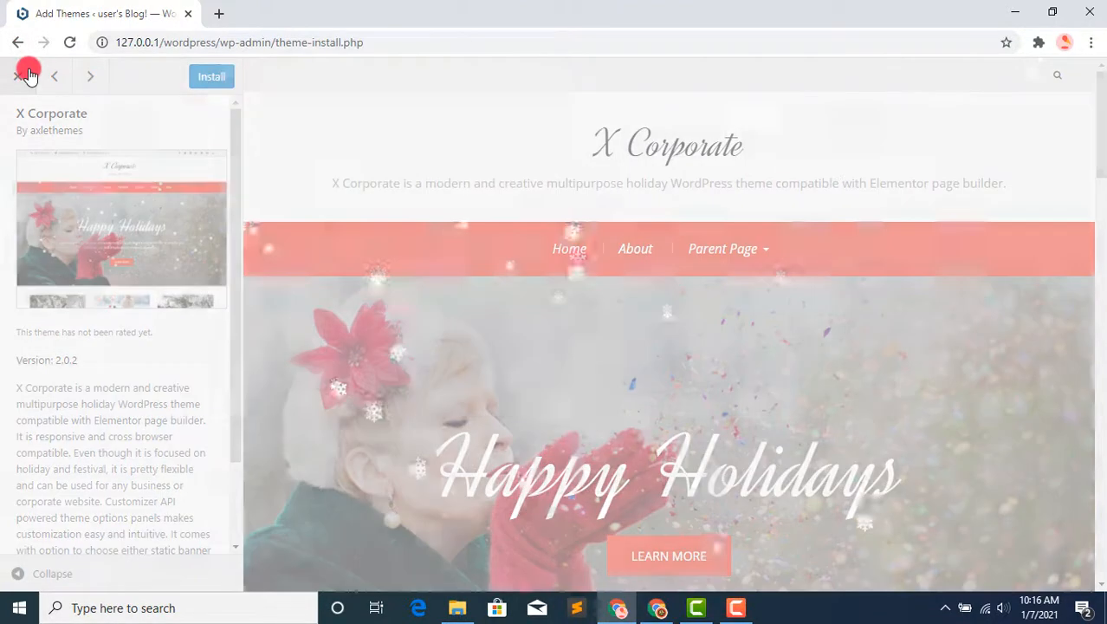
{"action": "left_click", "coordinate": [985, 355]}
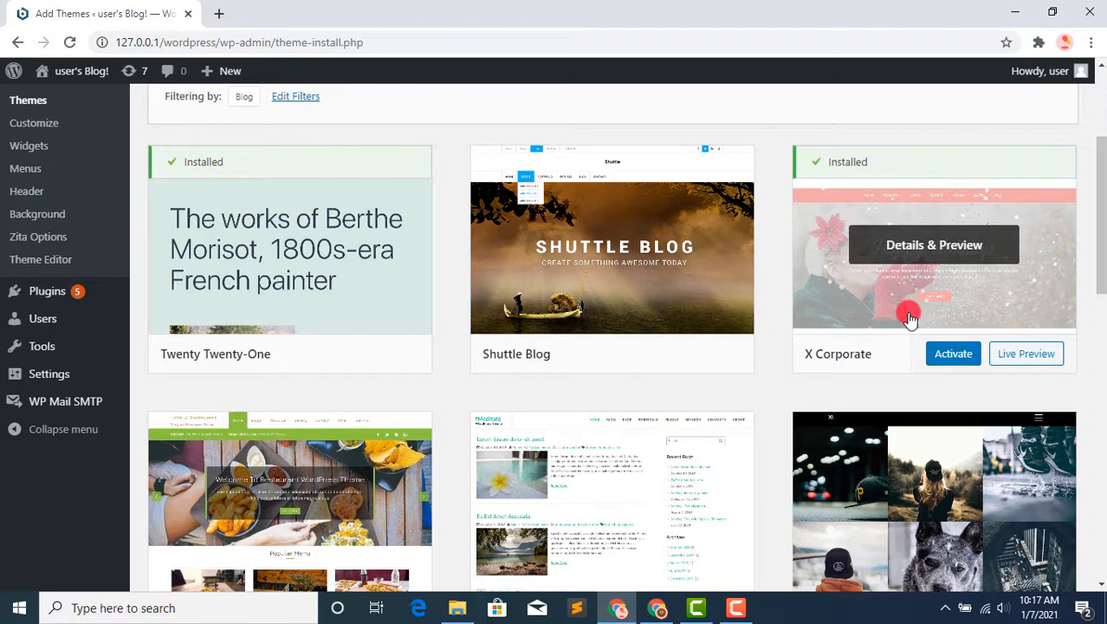
{"action": "left_click", "coordinate": [953, 354]}
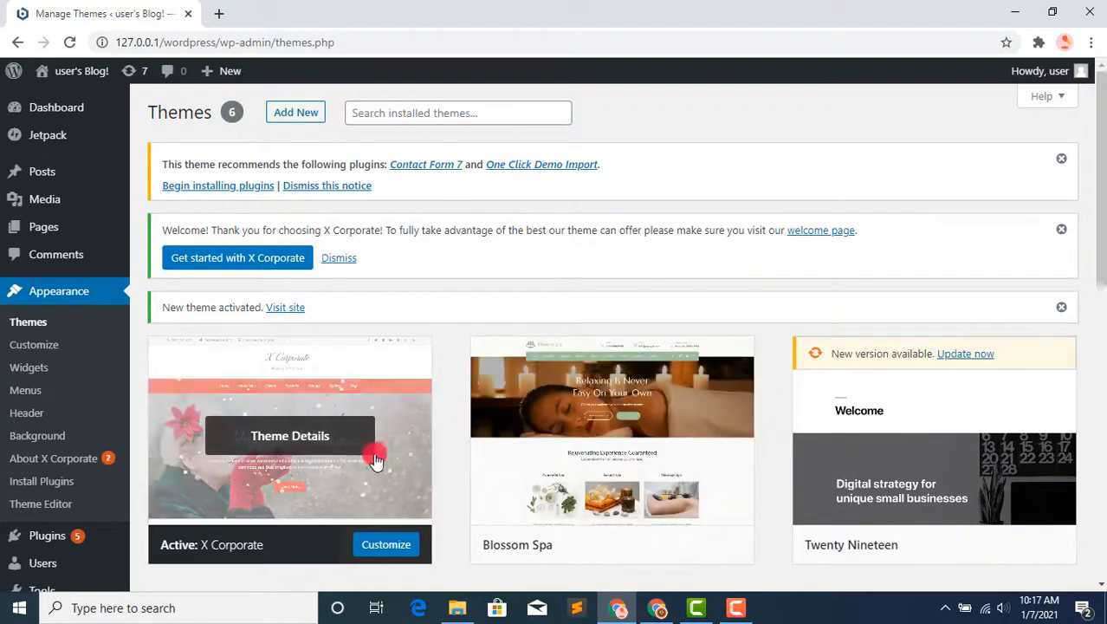
Step: Open the site's front end in a new browser tab and switch to that tab
{"action": "mouse_move", "coordinate": [82, 71]}
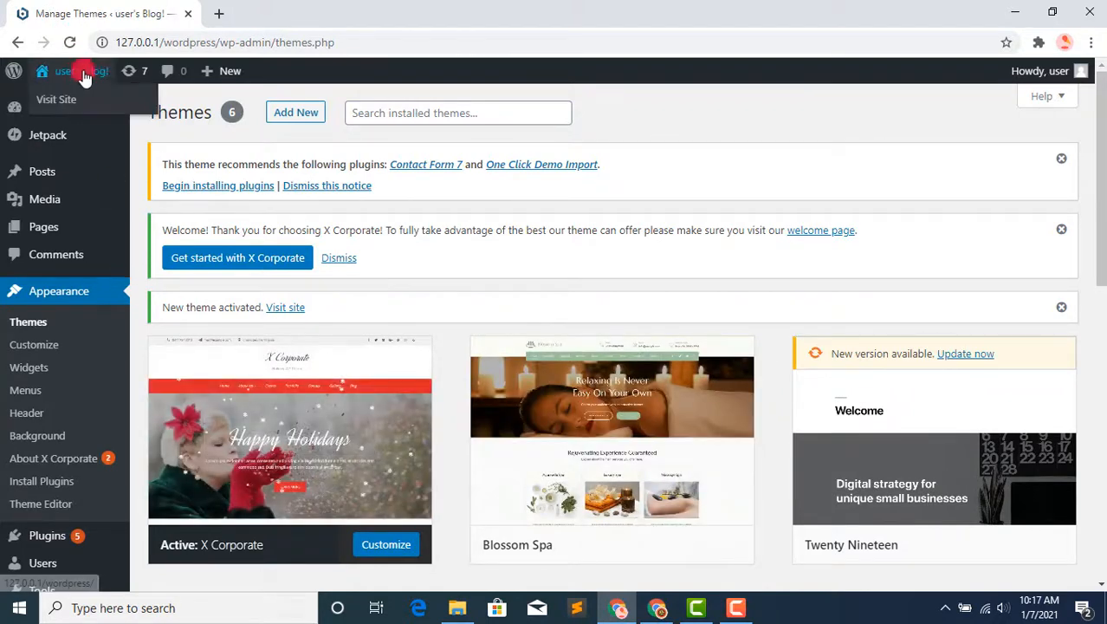
{"action": "right_click", "coordinate": [81, 102]}
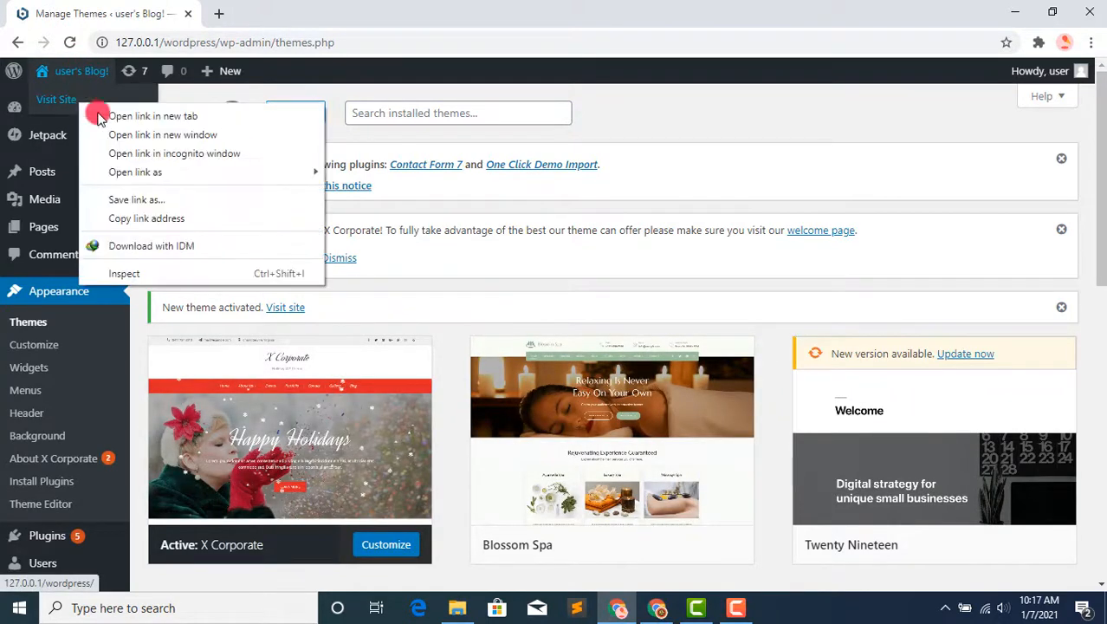
{"action": "left_click", "coordinate": [102, 113]}
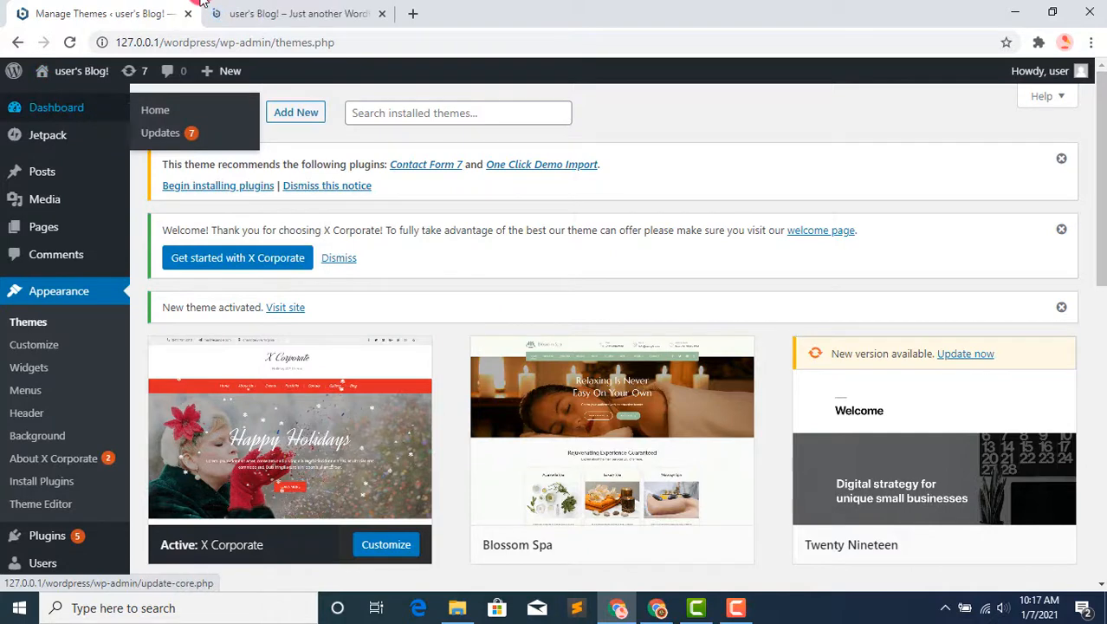
{"action": "left_click", "coordinate": [232, 9]}
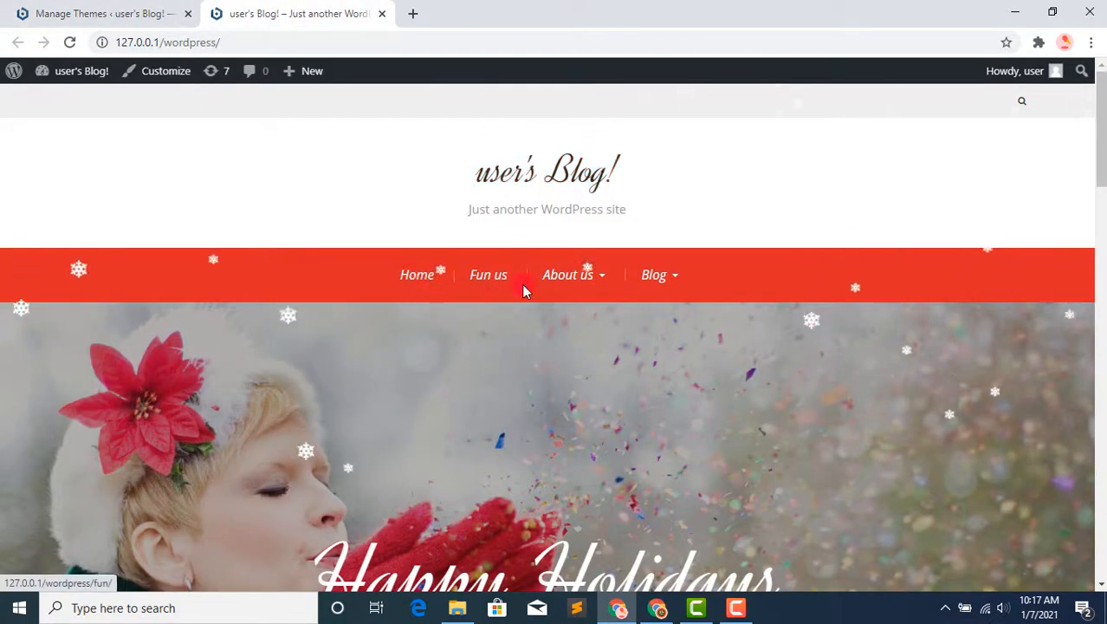
Step: Look over the home page and the About us and Blog submenus of the live site
{"action": "mouse_move", "coordinate": [594, 281]}
{"action": "mouse_move", "coordinate": [590, 321]}
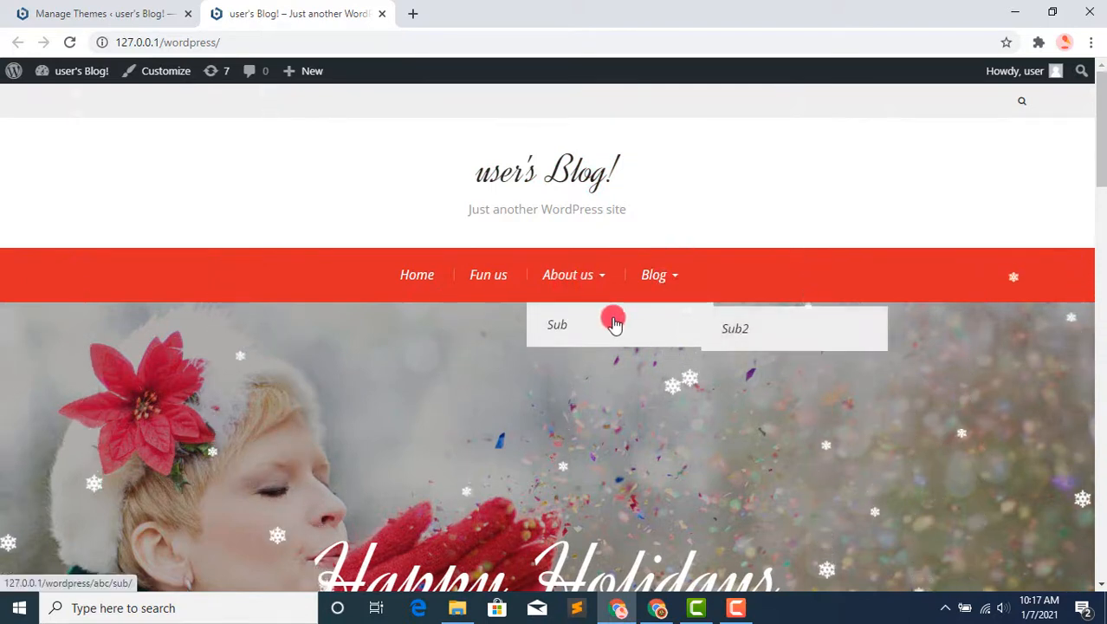
{"action": "mouse_move", "coordinate": [672, 276]}
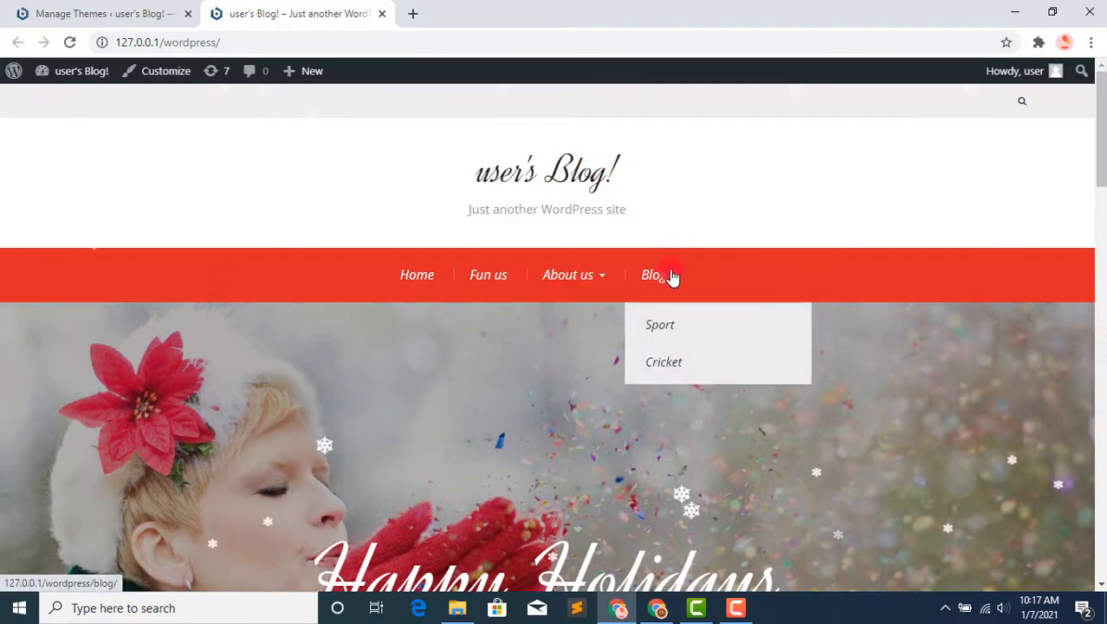
{"action": "left_click_drag", "start_coordinate": [1102, 149], "coordinate": [1063, 161]}
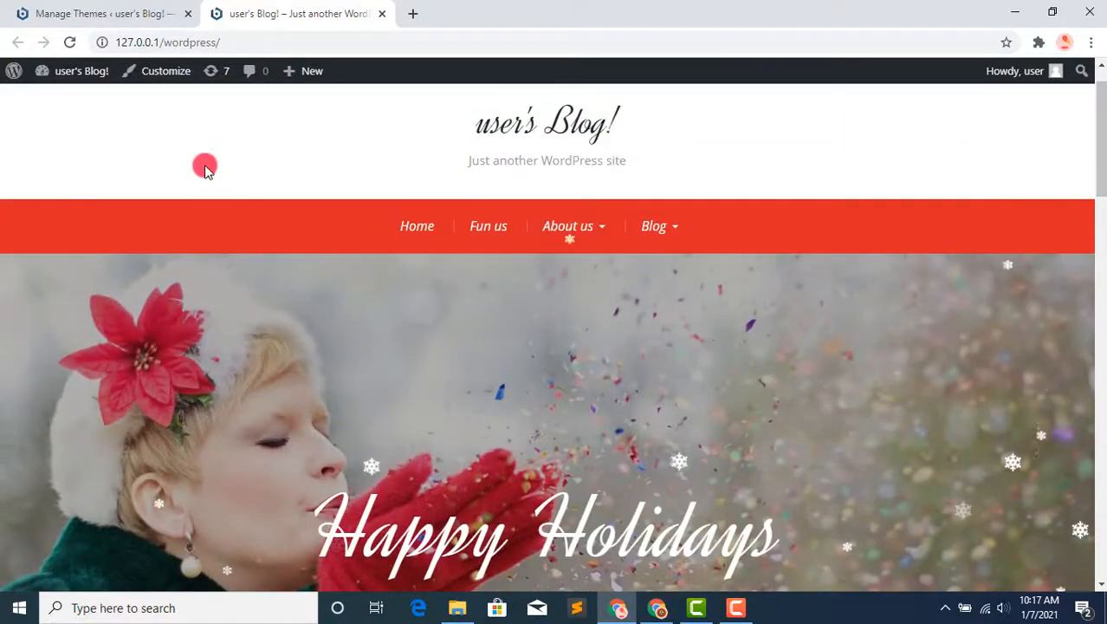
Step: Return to the Manage Themes tab and open the upload form for adding a new theme
{"action": "left_click", "coordinate": [110, 9]}
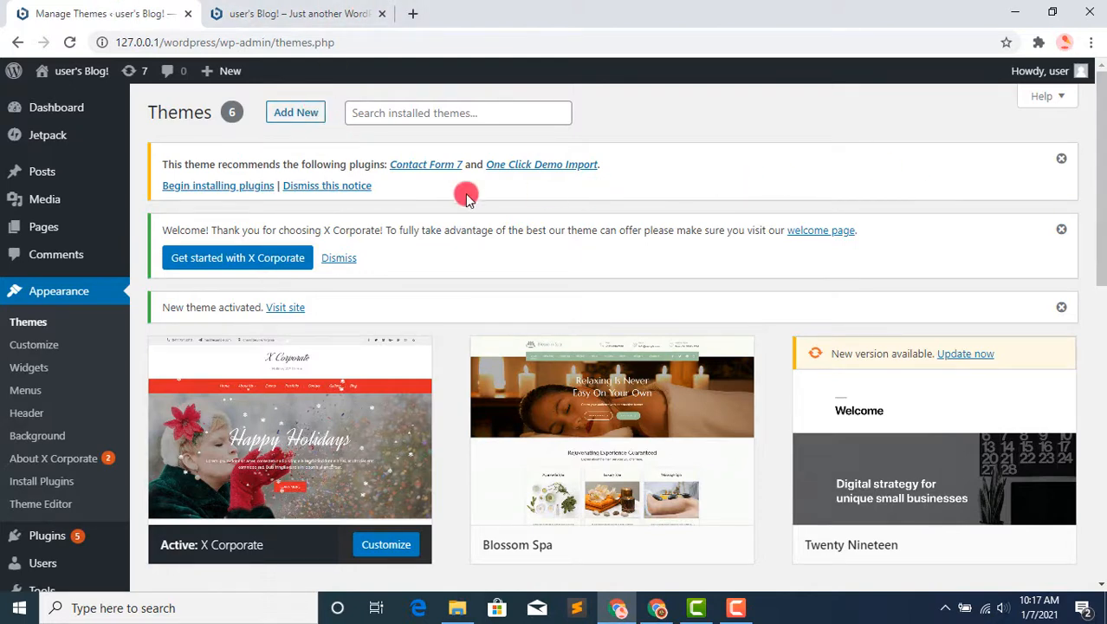
{"action": "left_click", "coordinate": [296, 113]}
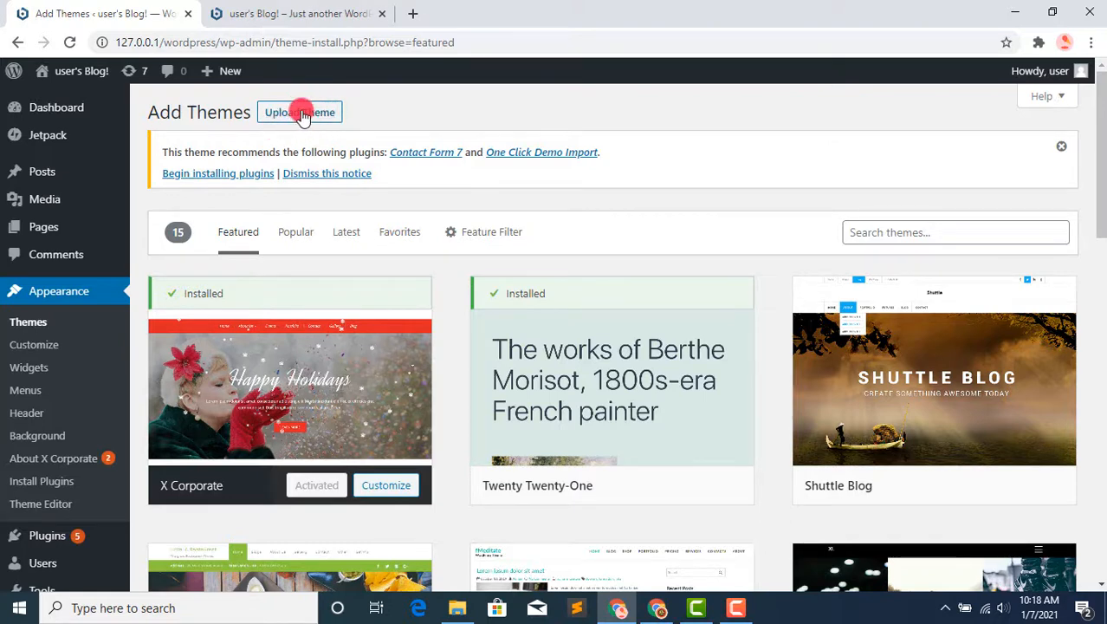
{"action": "left_click", "coordinate": [302, 112]}
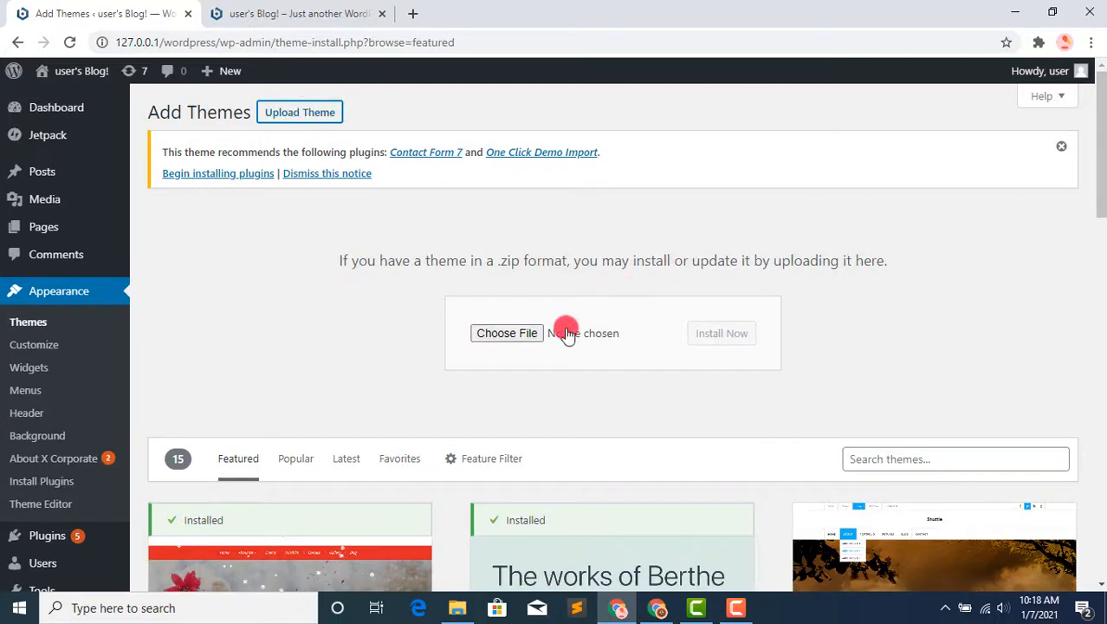
Step: Install the theme from the archive Divi(1).zip on Local Disk (D:) and activate it
{"action": "left_click", "coordinate": [533, 335]}
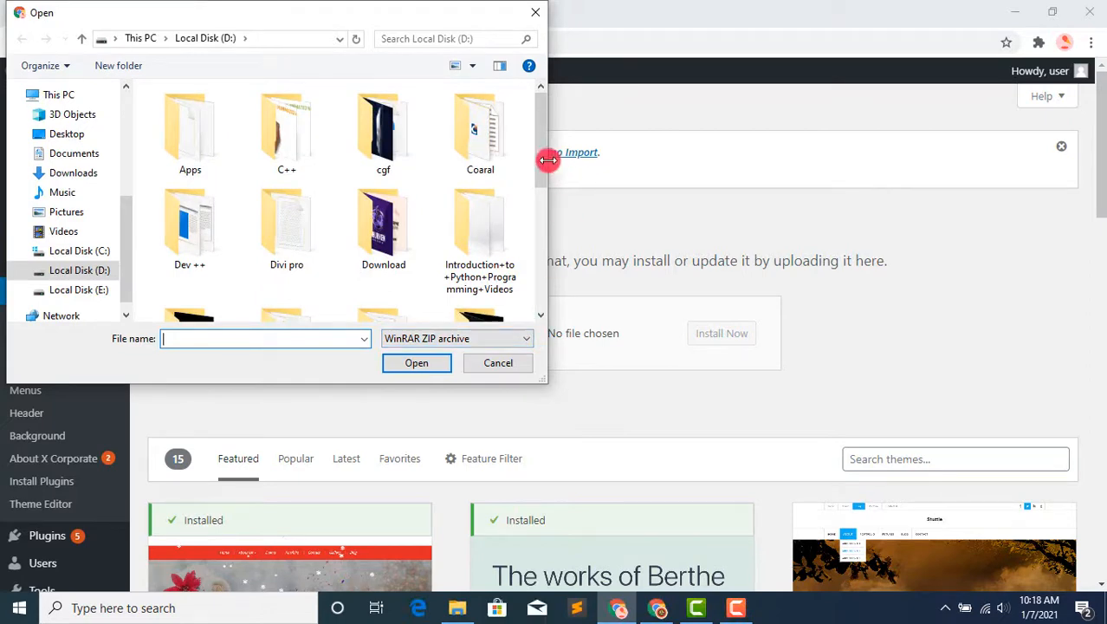
{"action": "left_click_drag", "start_coordinate": [545, 160], "coordinate": [547, 286]}
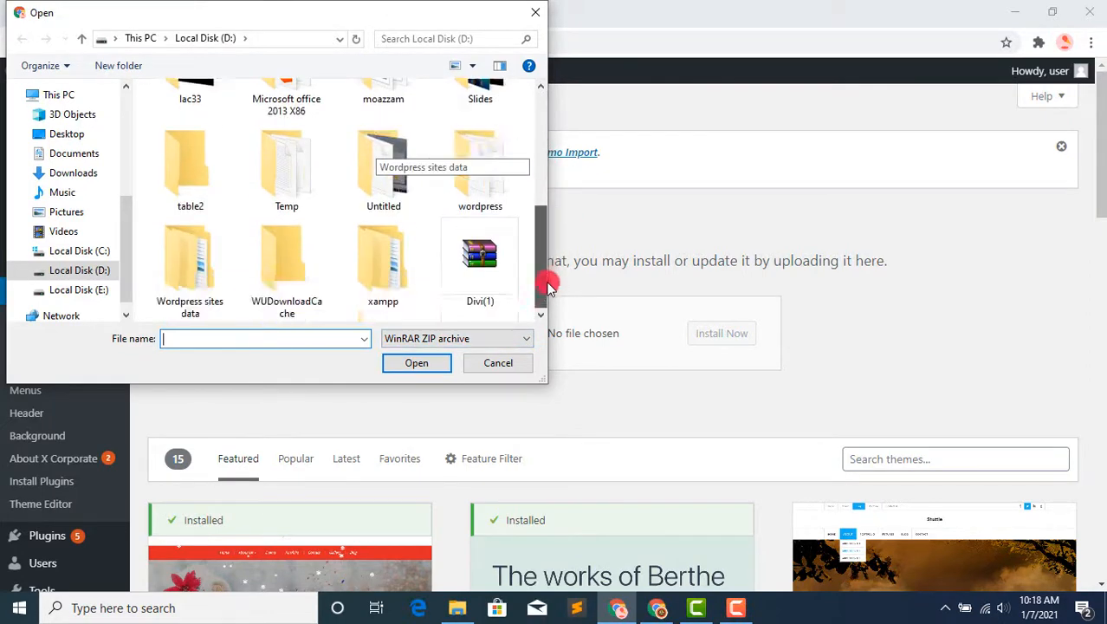
{"action": "left_click", "coordinate": [499, 278]}
{"action": "left_click", "coordinate": [436, 364]}
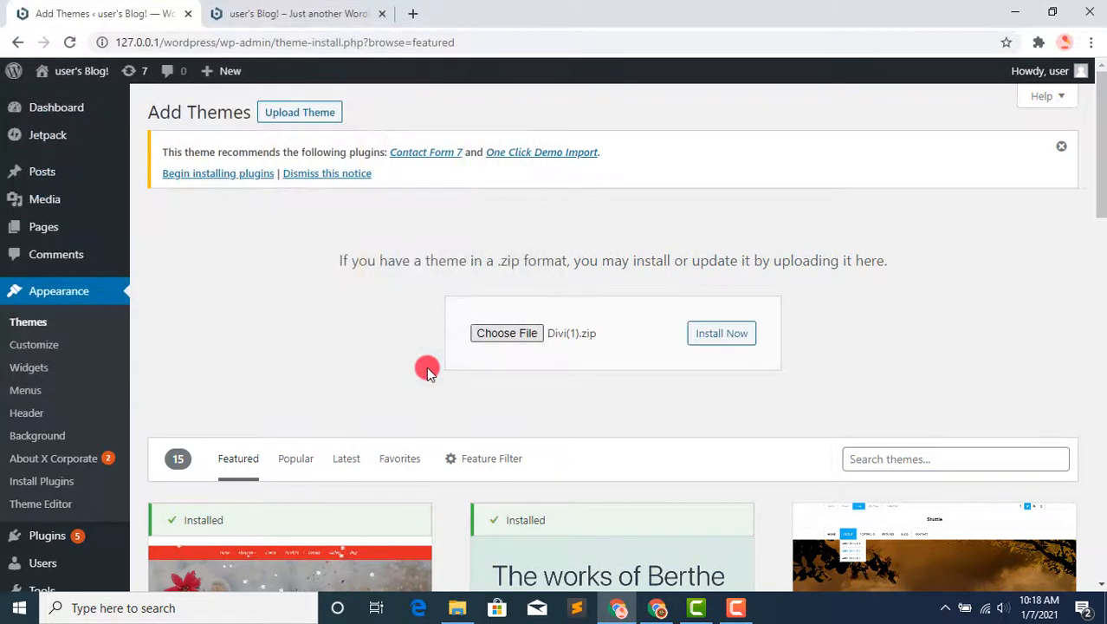
{"action": "left_click", "coordinate": [712, 345]}
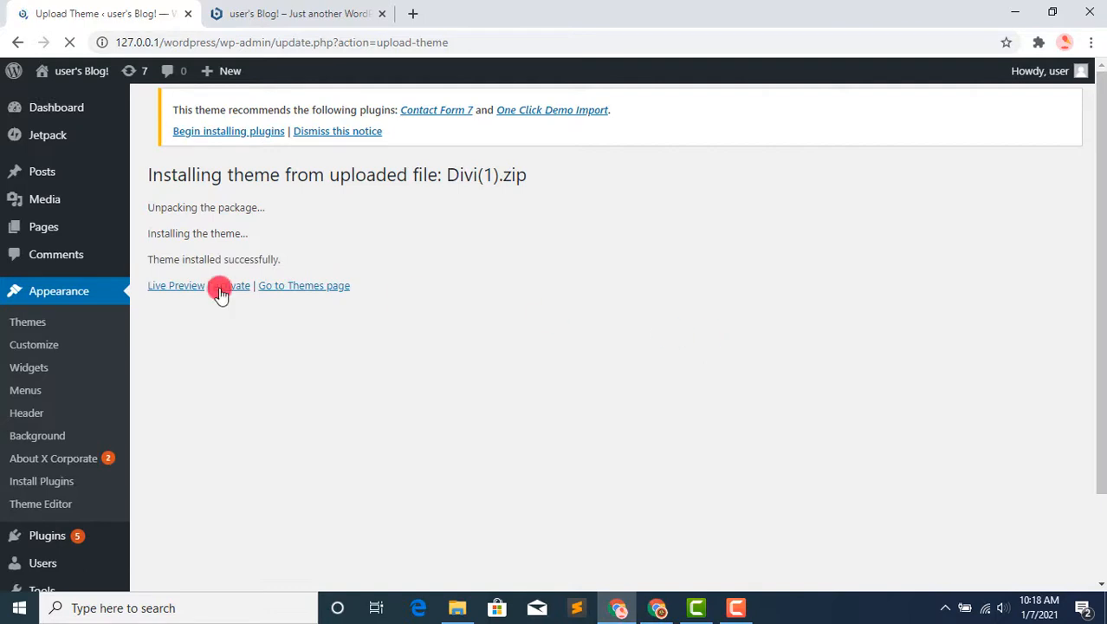
{"action": "left_click", "coordinate": [237, 291]}
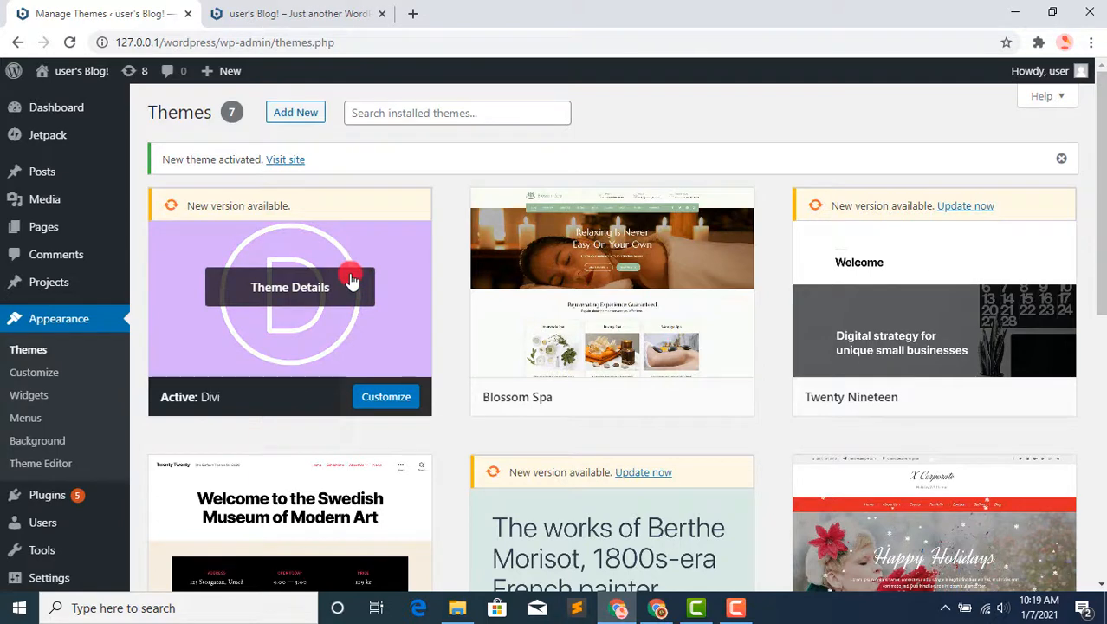
Step: Switch to the live site tab, reload the page and look over the home page in the Divi theme
{"action": "left_click", "coordinate": [328, 7]}
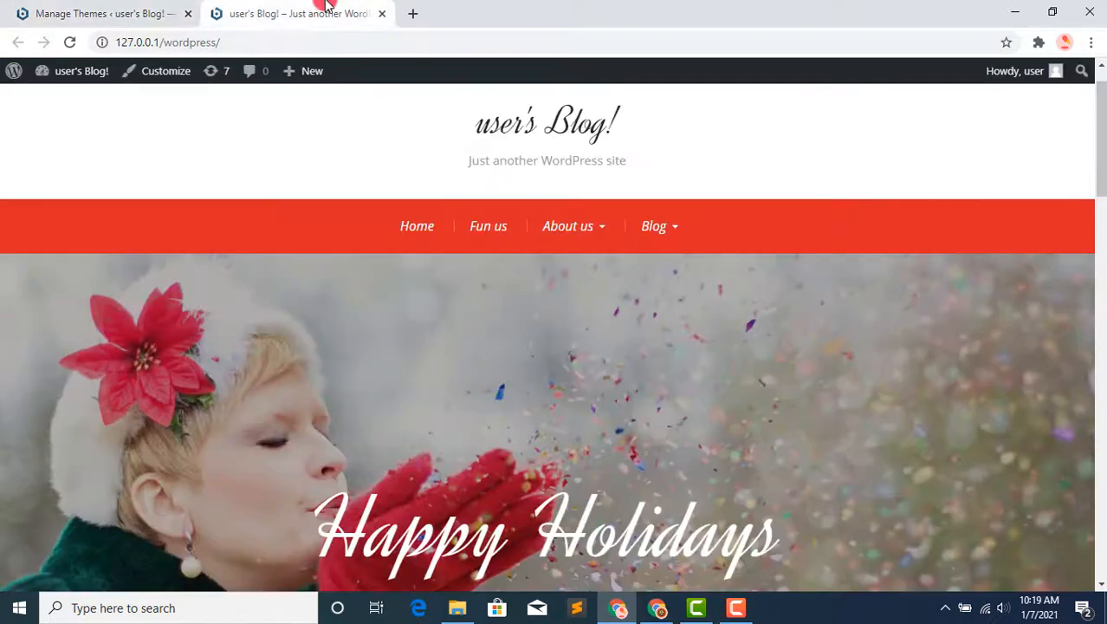
{"action": "key", "text": "F5"}
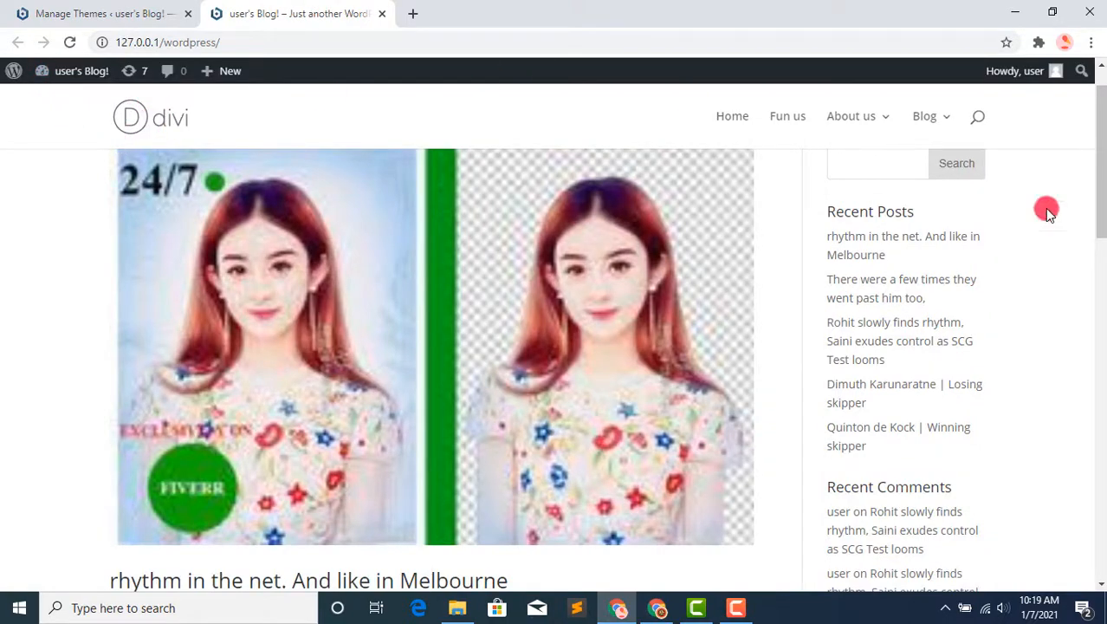
{"action": "left_click_drag", "start_coordinate": [1101, 156], "coordinate": [1102, 121]}
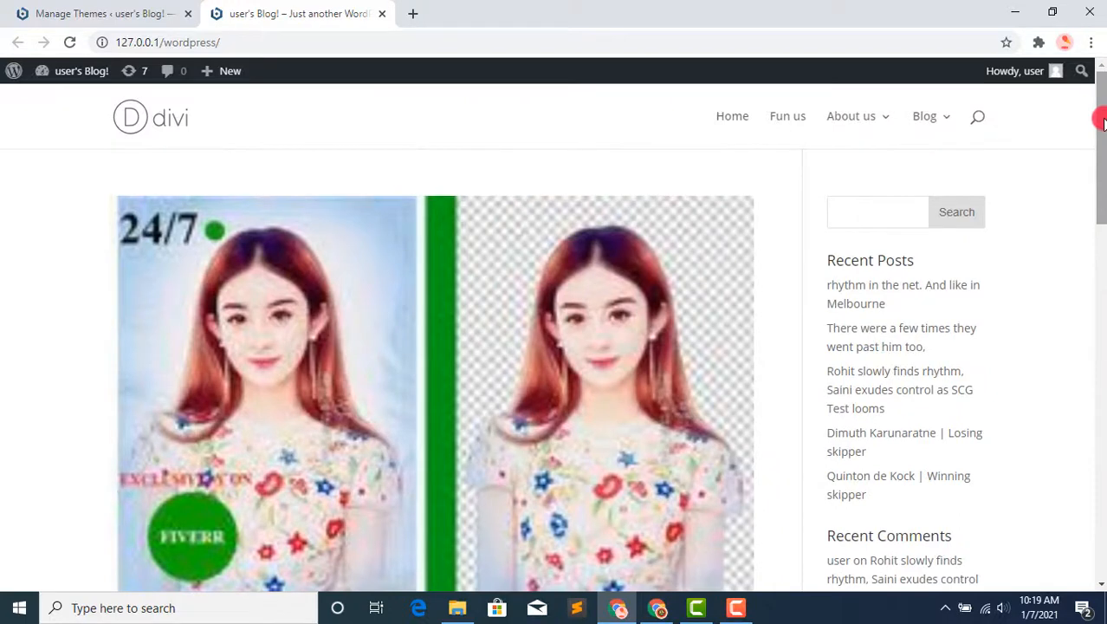